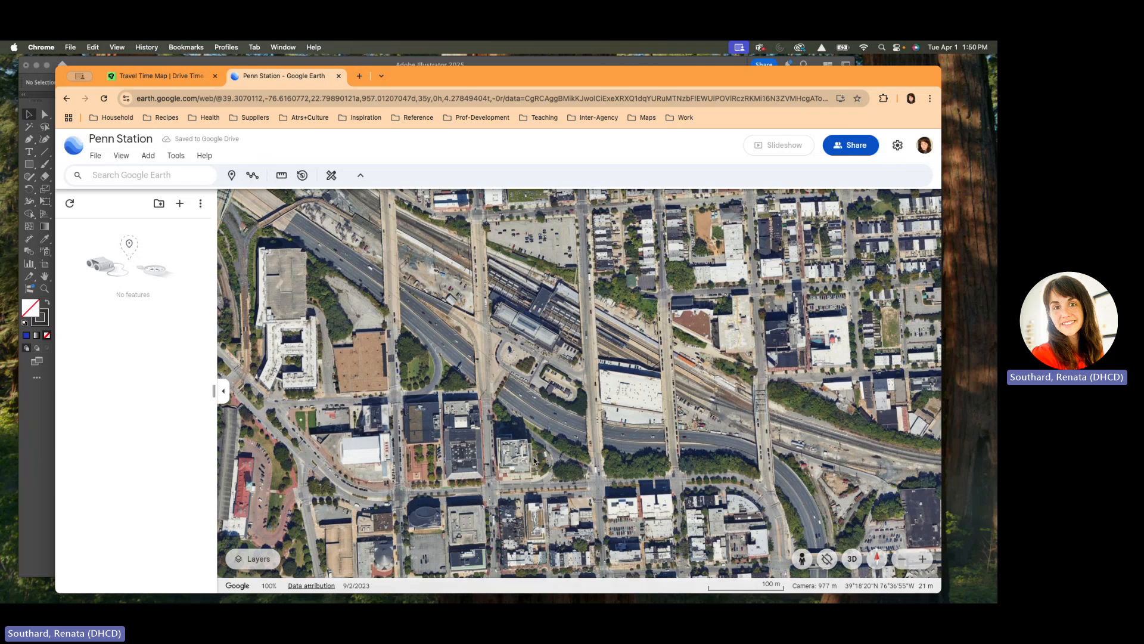
# Check the Penn Station base map in Illustrator, then inspect the streets and blocks west of the station up close in Google Earth
pyautogui.click(35, 456)
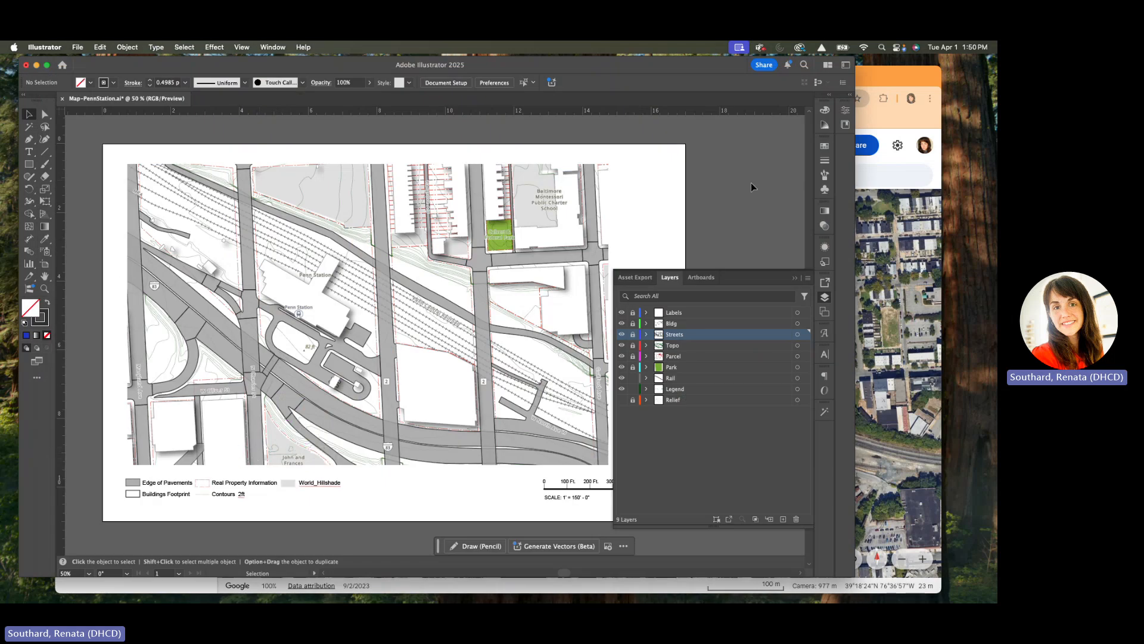
pyautogui.click(877, 119)
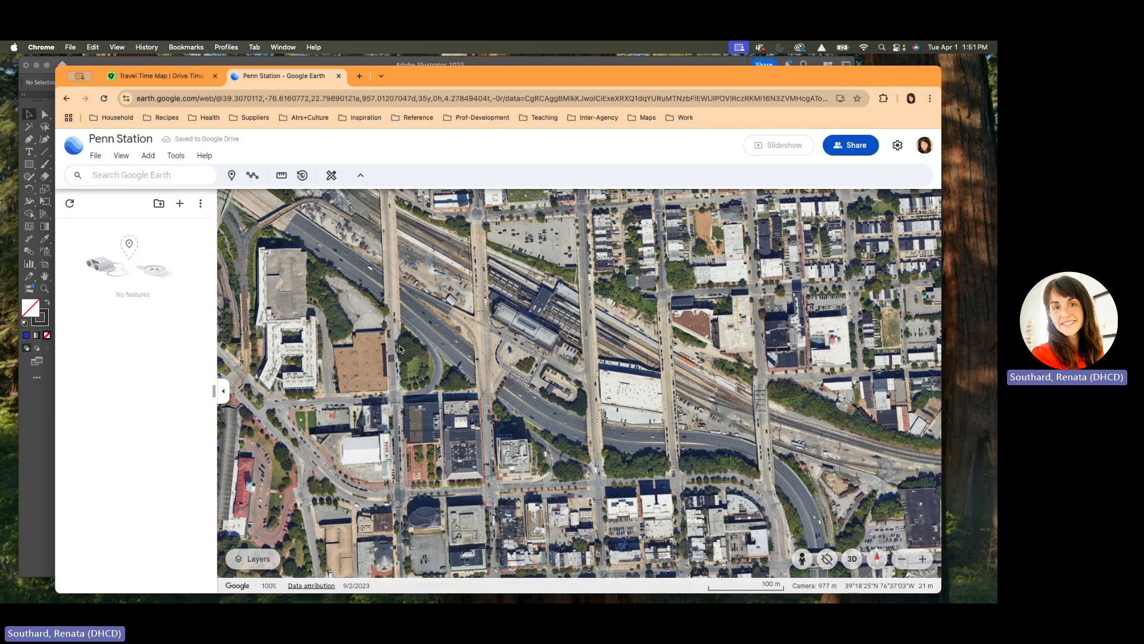
pyautogui.scroll(5, 473, 394)
pyautogui.scroll(3, 471, 396)
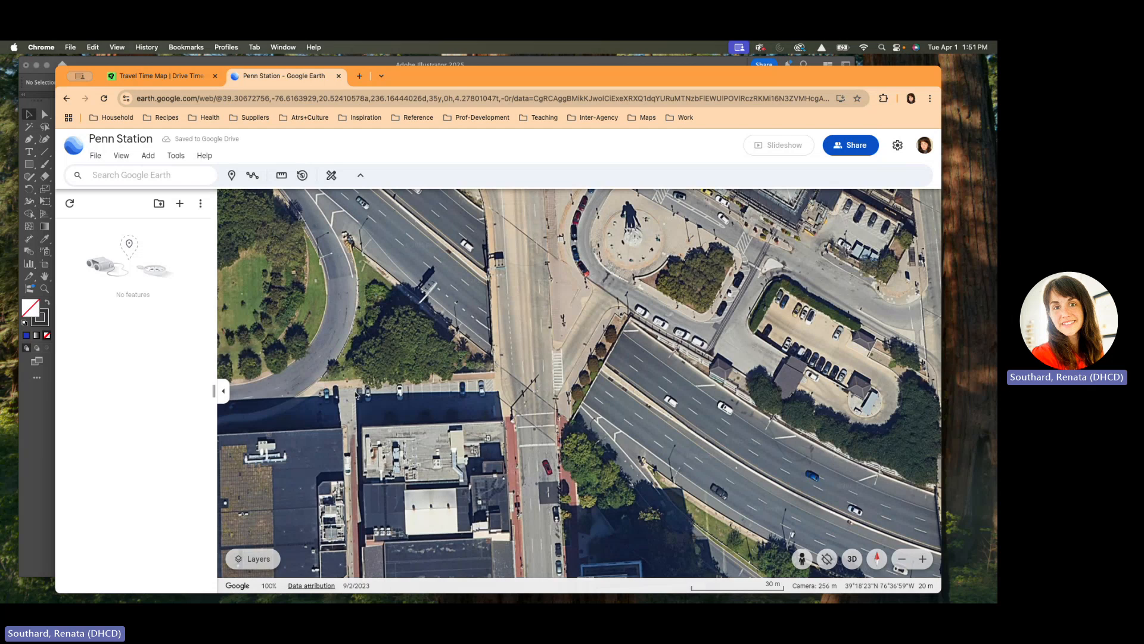
pyautogui.keyDown('shift'); pyautogui.moveTo(307, 404); pyautogui.dragTo(332, 345); pyautogui.keyUp('shift')
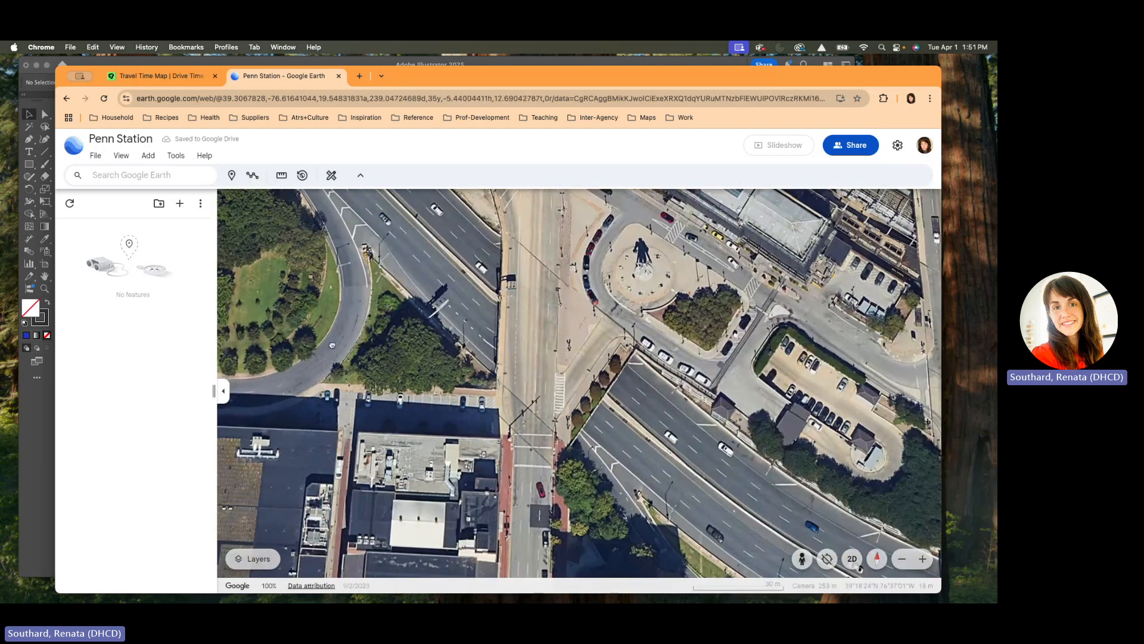
pyautogui.press('Left')
pyautogui.press('Left')
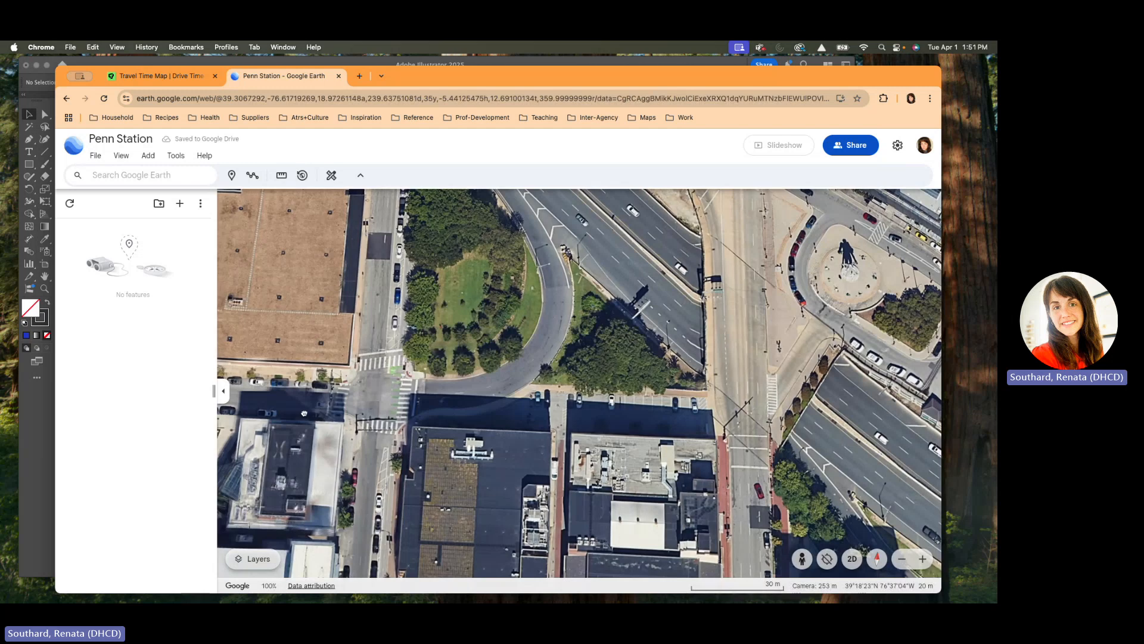
pyautogui.moveTo(304, 413); pyautogui.dragTo(667, 438)
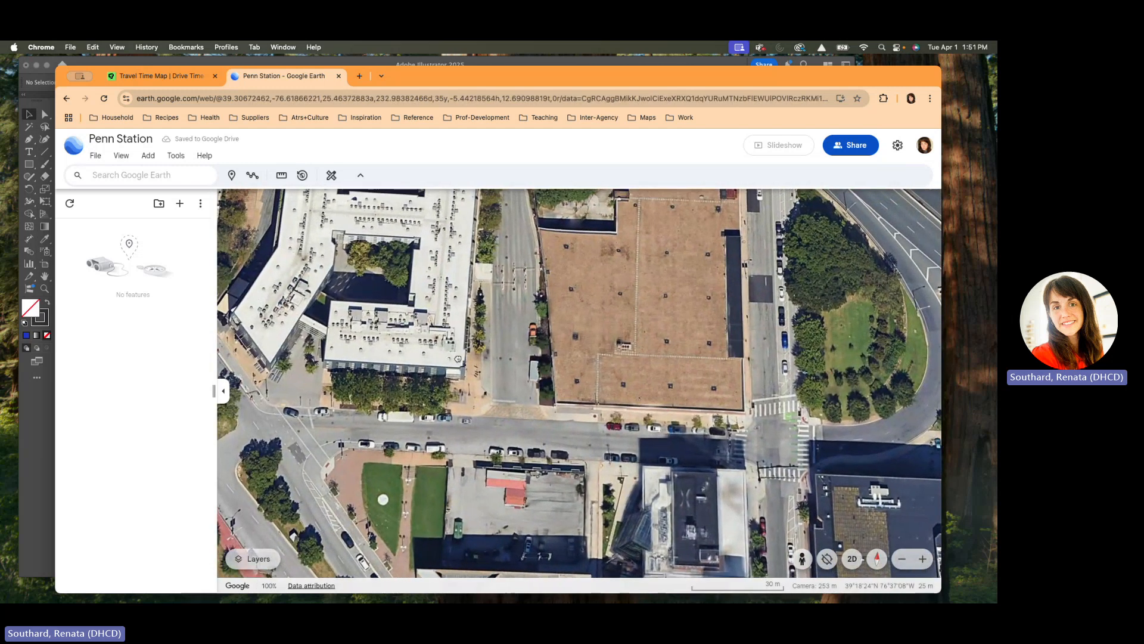
pyautogui.moveTo(458, 359); pyautogui.dragTo(548, 503)
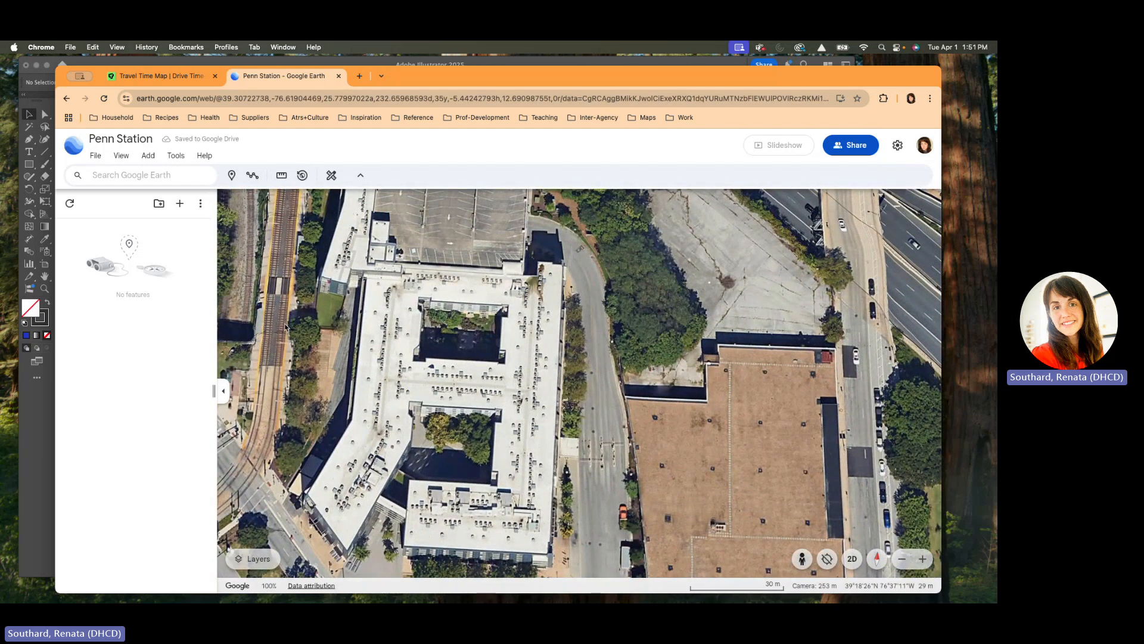
# Examine the highway, rail corridor and Penn Station in a wider, tilted 3D view
pyautogui.scroll(-3, 262, 361)
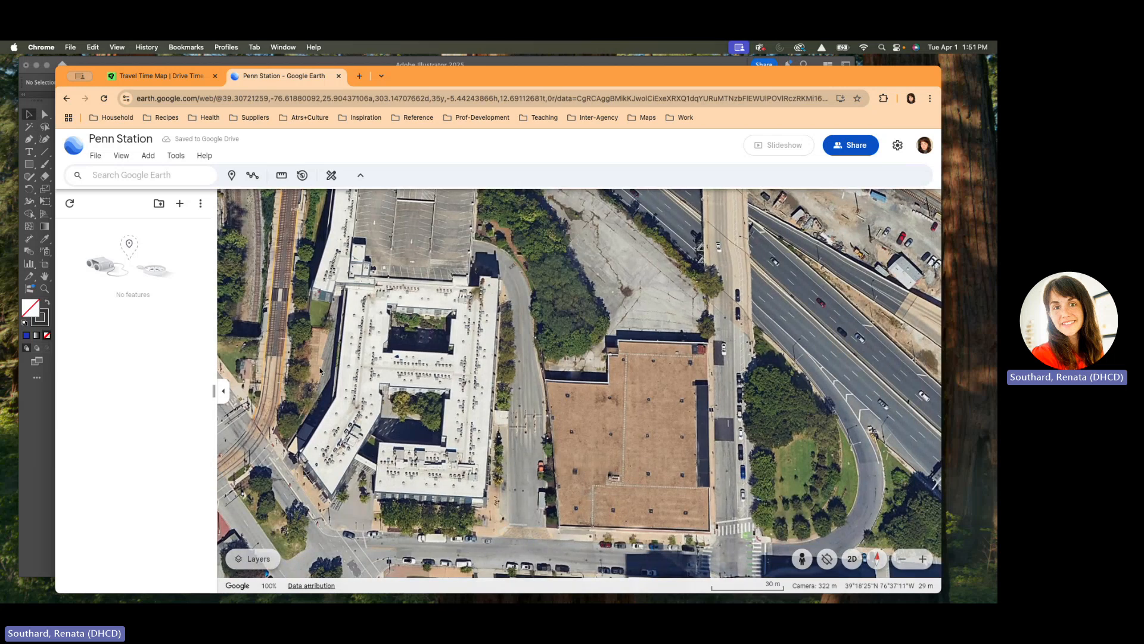
pyautogui.moveTo(541, 379); pyautogui.dragTo(484, 366)
pyautogui.scroll(-4, 484, 366)
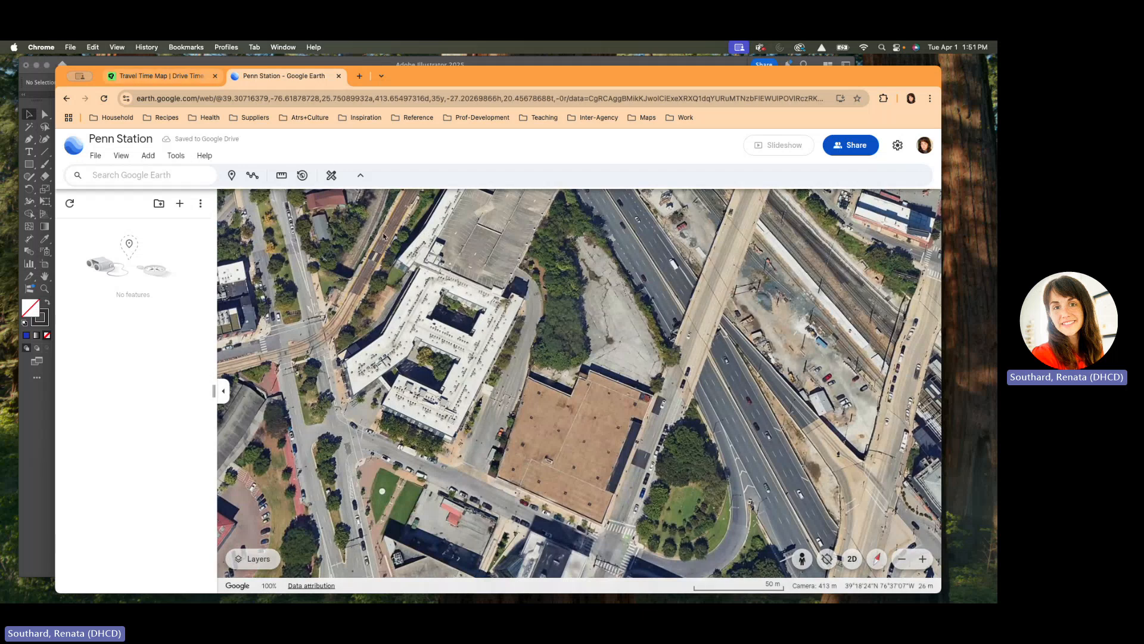
pyautogui.moveTo(610, 404); pyautogui.dragTo(797, 414)
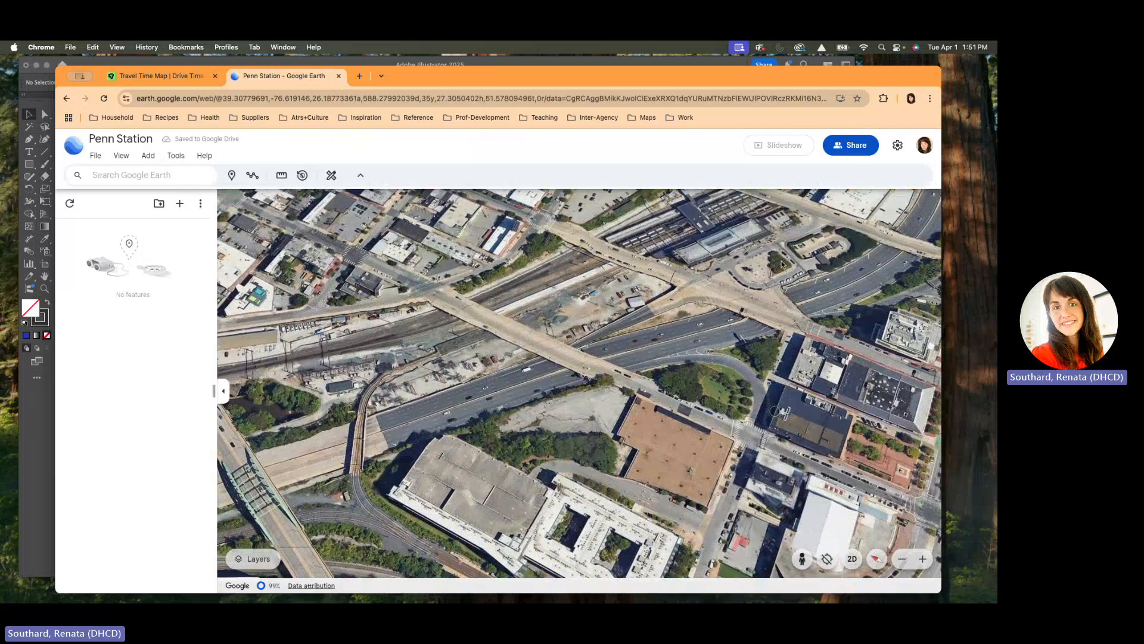
pyautogui.moveTo(738, 236); pyautogui.dragTo(567, 387)
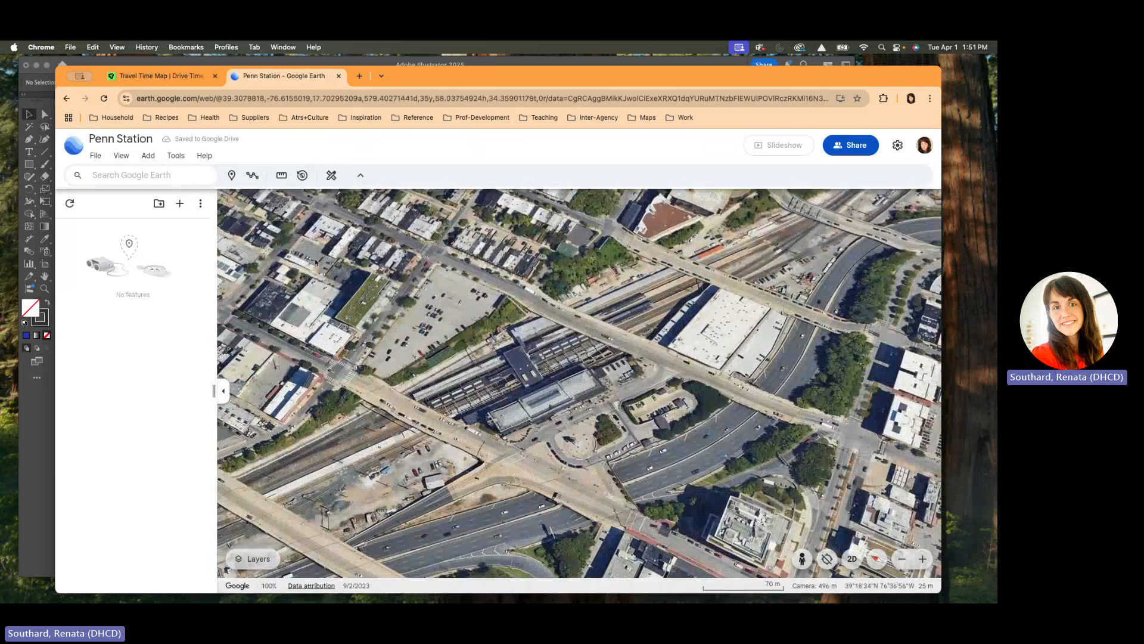
# Switch to TravelTime and generate the area reachable within 10 minutes by walking from the already entered station address
pyautogui.click(159, 77)
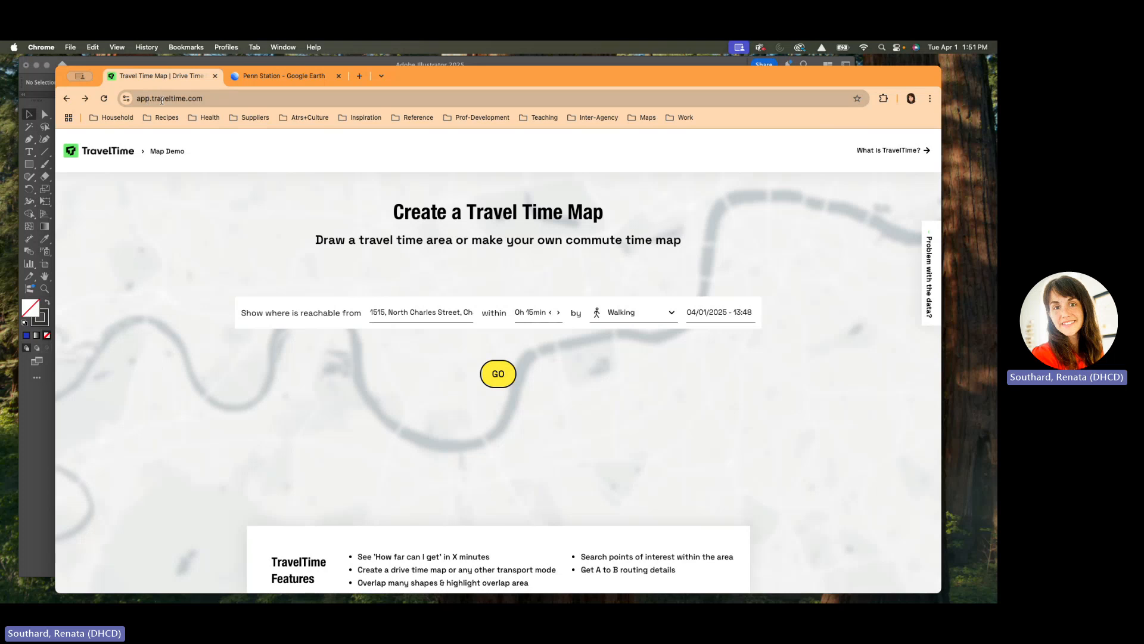
pyautogui.click(438, 312)
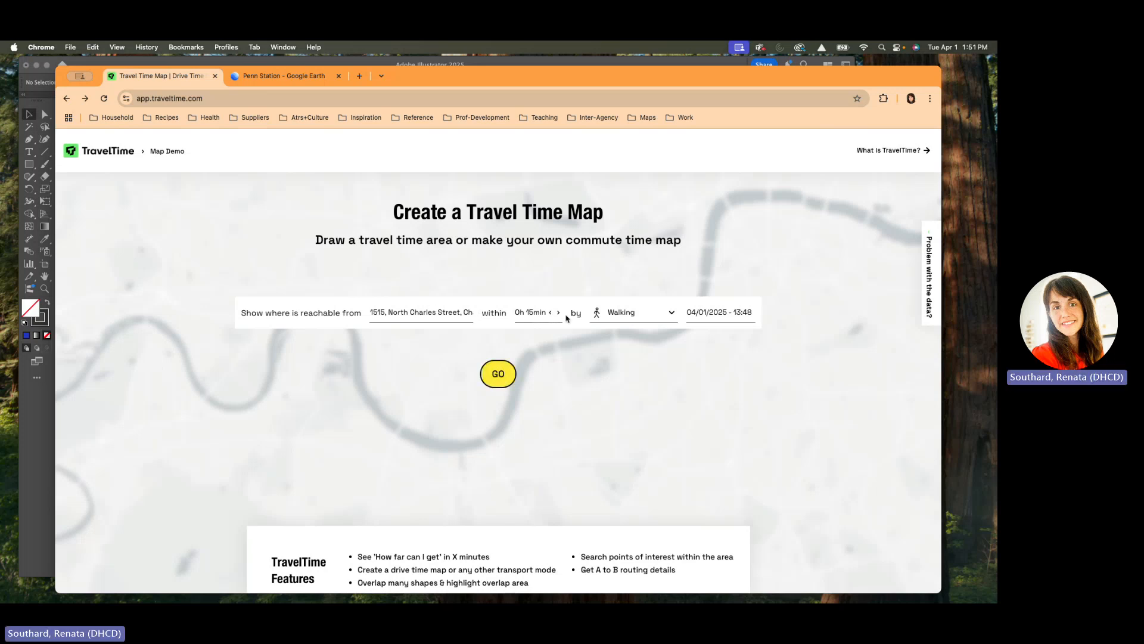
pyautogui.click(674, 312)
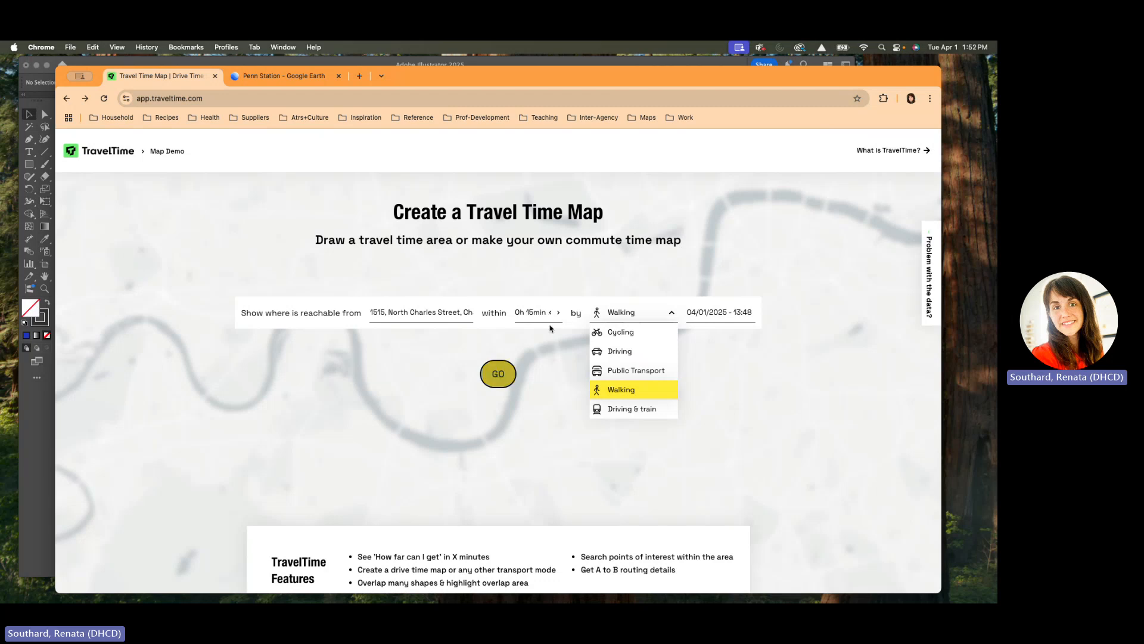
pyautogui.click(531, 314)
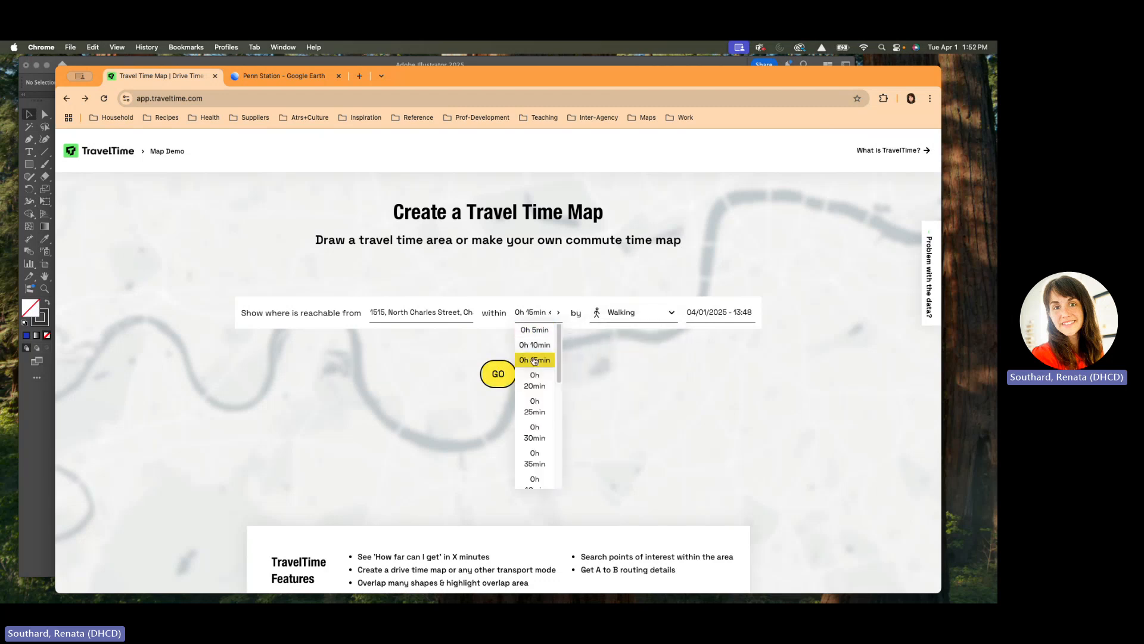
pyautogui.click(534, 345)
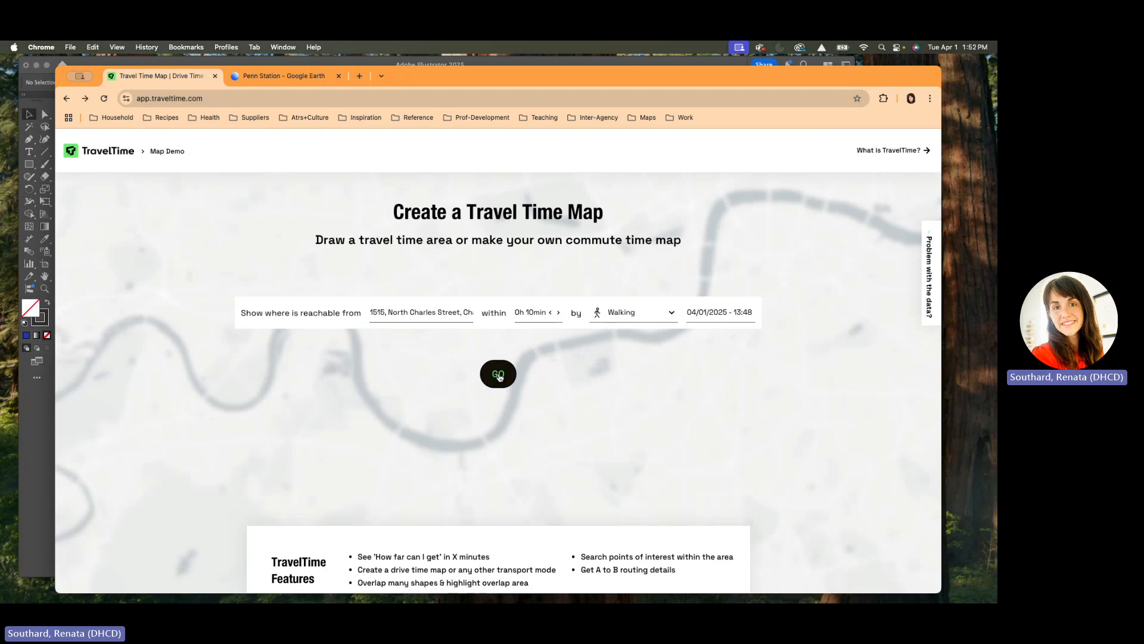
pyautogui.click(500, 376)
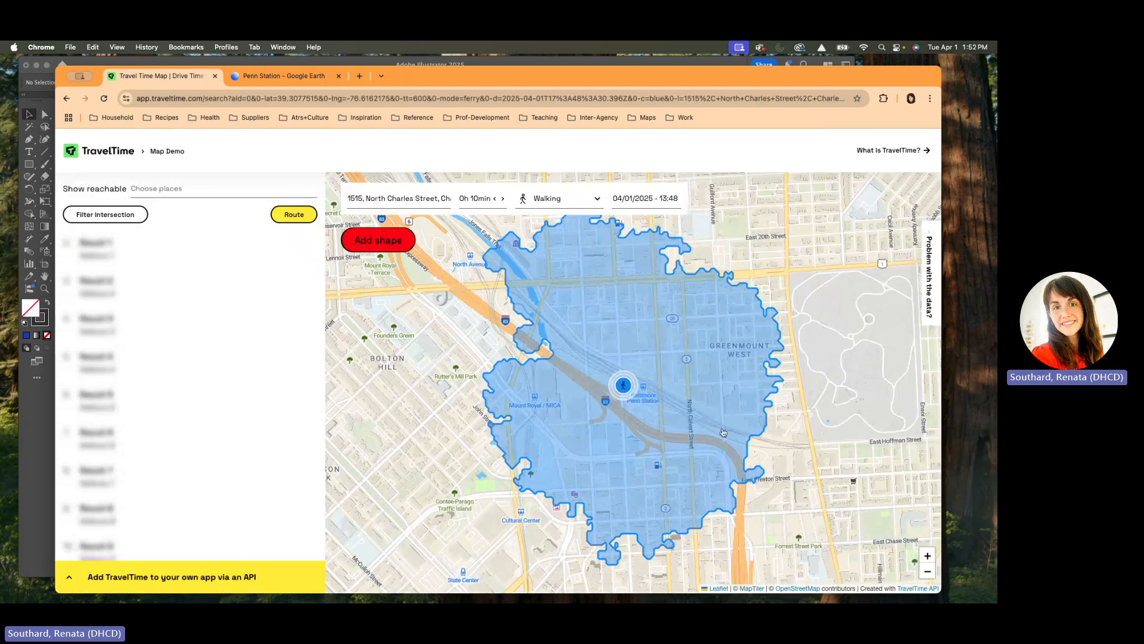
pyautogui.moveTo(645, 361); pyautogui.dragTo(571, 383)
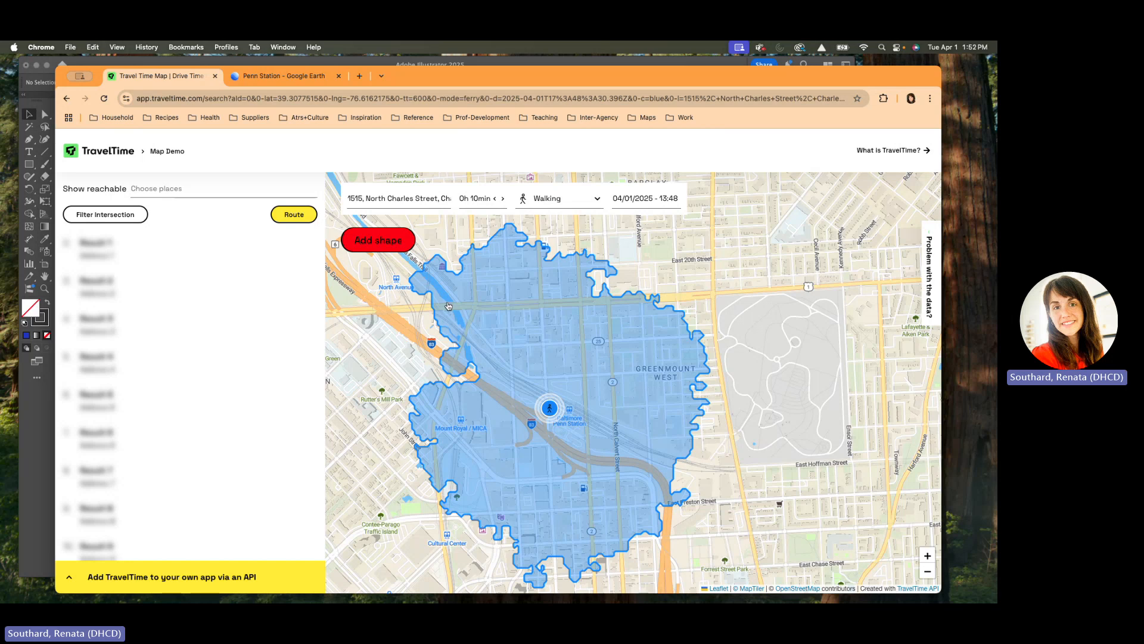
pyautogui.rightClick(384, 408)
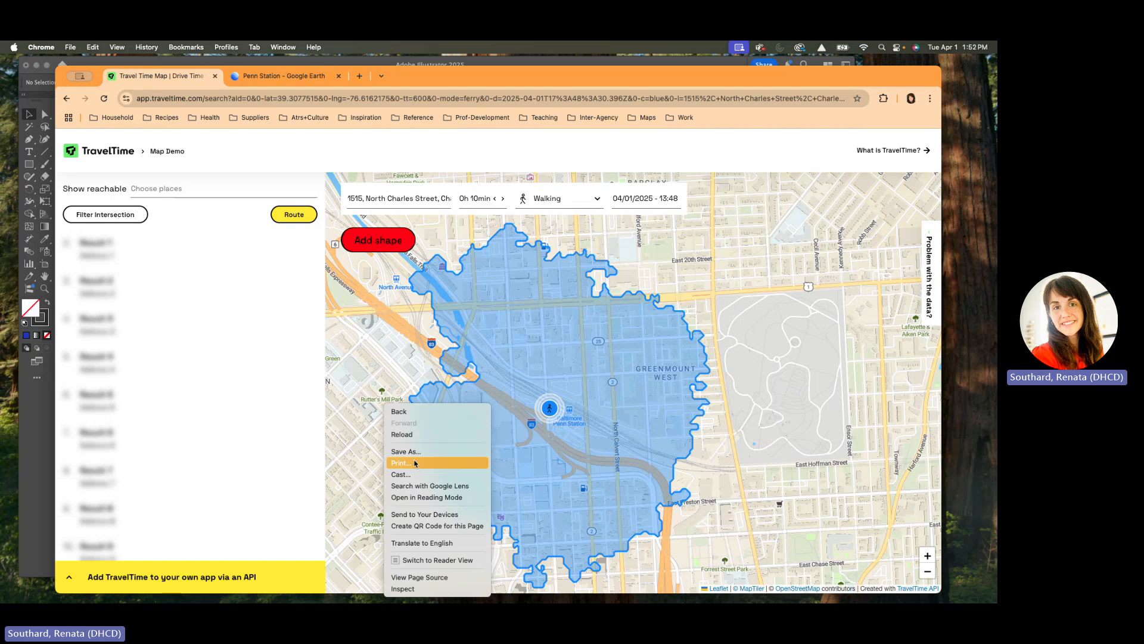
pyautogui.click(416, 464)
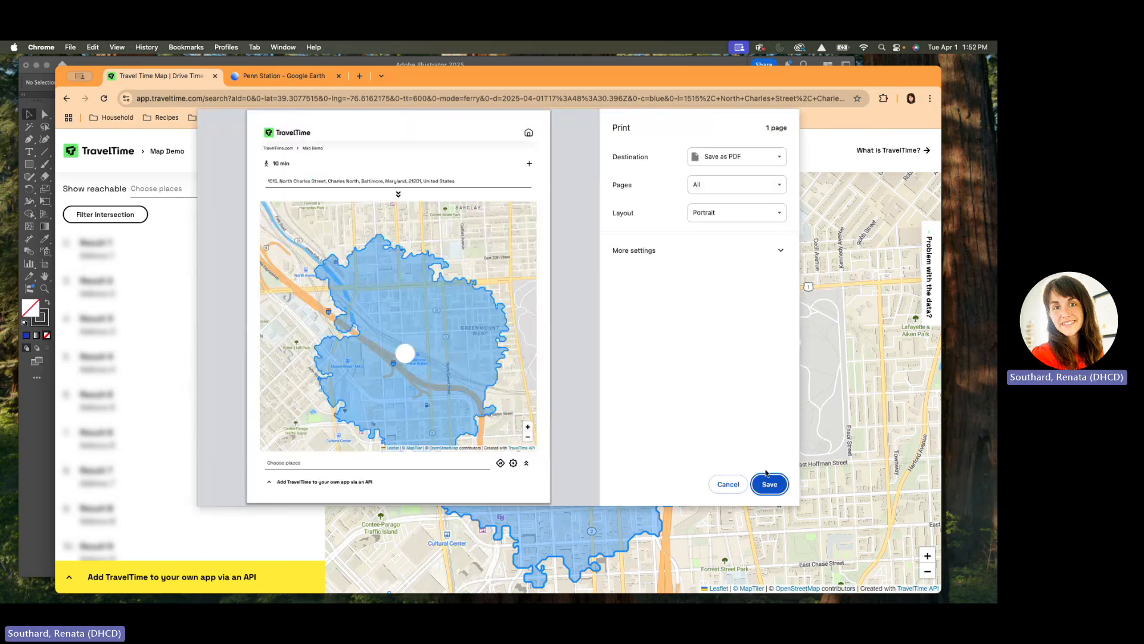
pyautogui.click(727, 484)
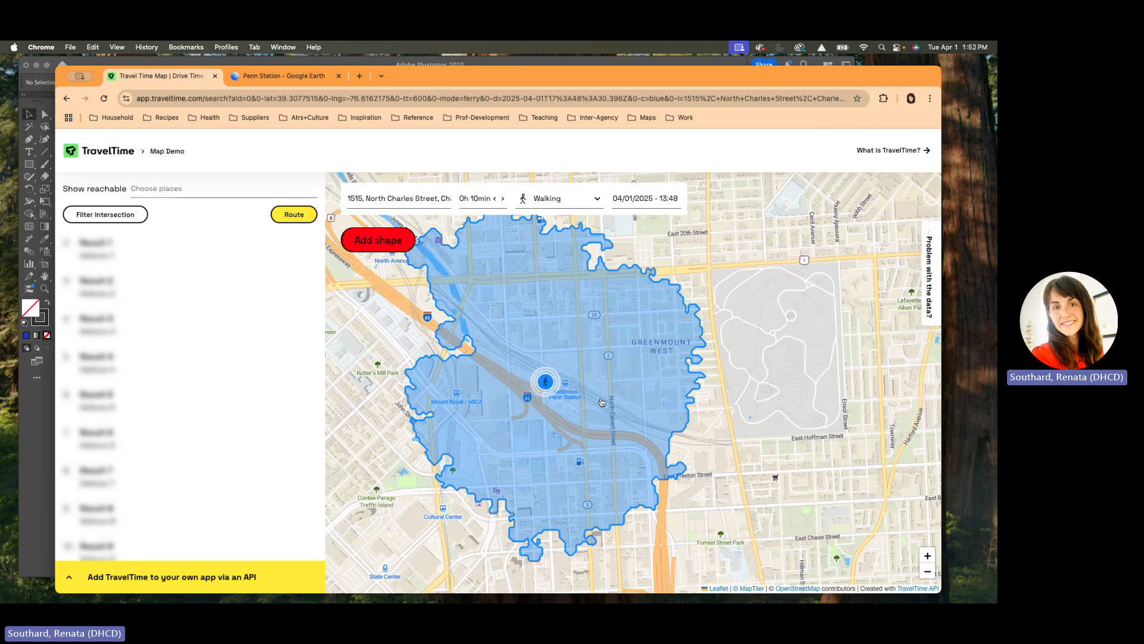
# Frame the 10-minute walking area with more of the surrounding city and save the map as a portrait PDF on the Desktop
pyautogui.scroll(-2, 633, 383)
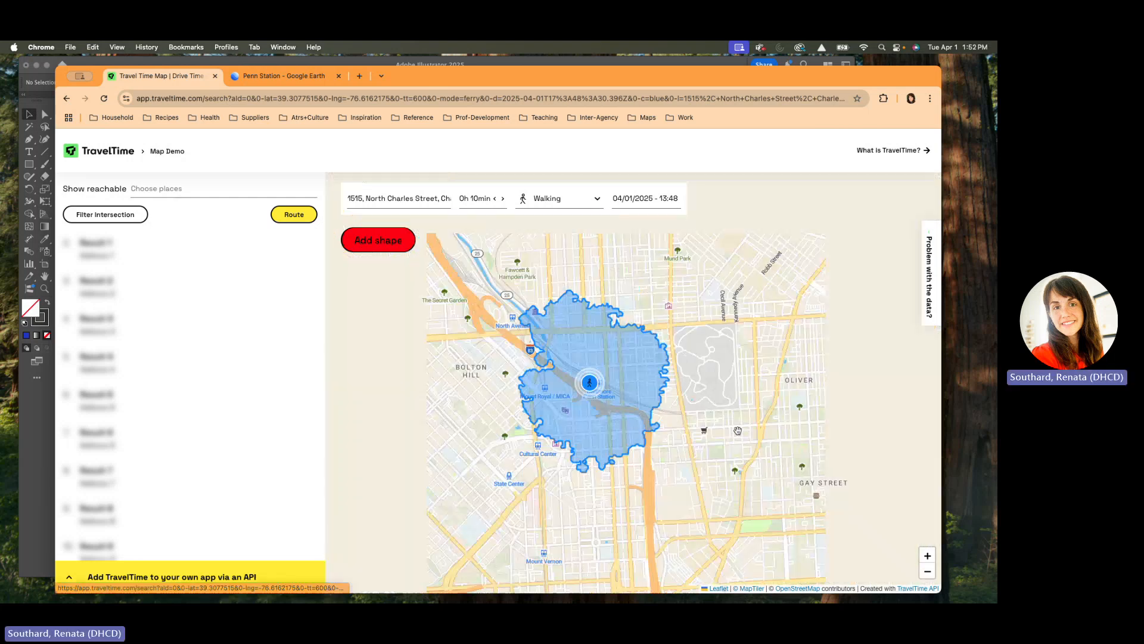
pyautogui.moveTo(687, 340); pyautogui.dragTo(570, 343)
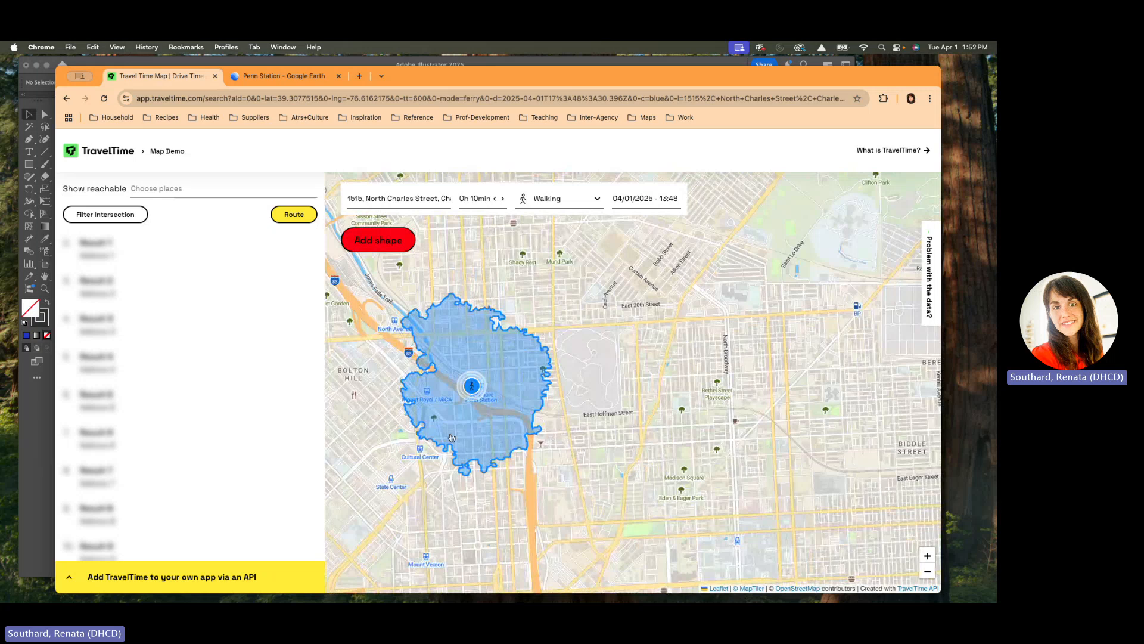
pyautogui.rightClick(369, 393)
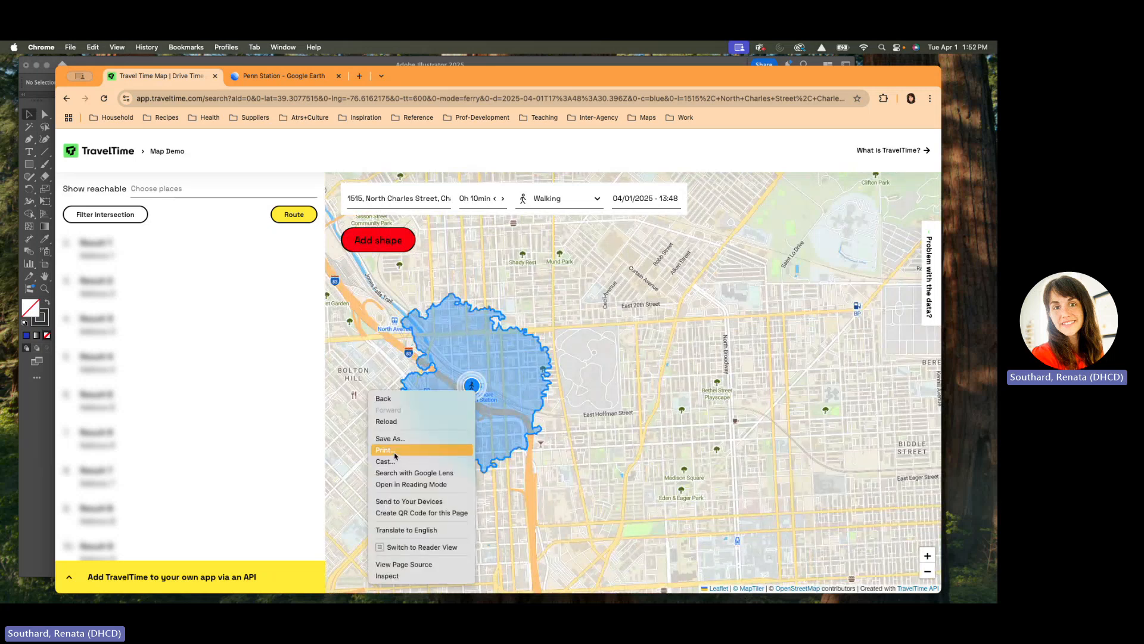
pyautogui.click(394, 452)
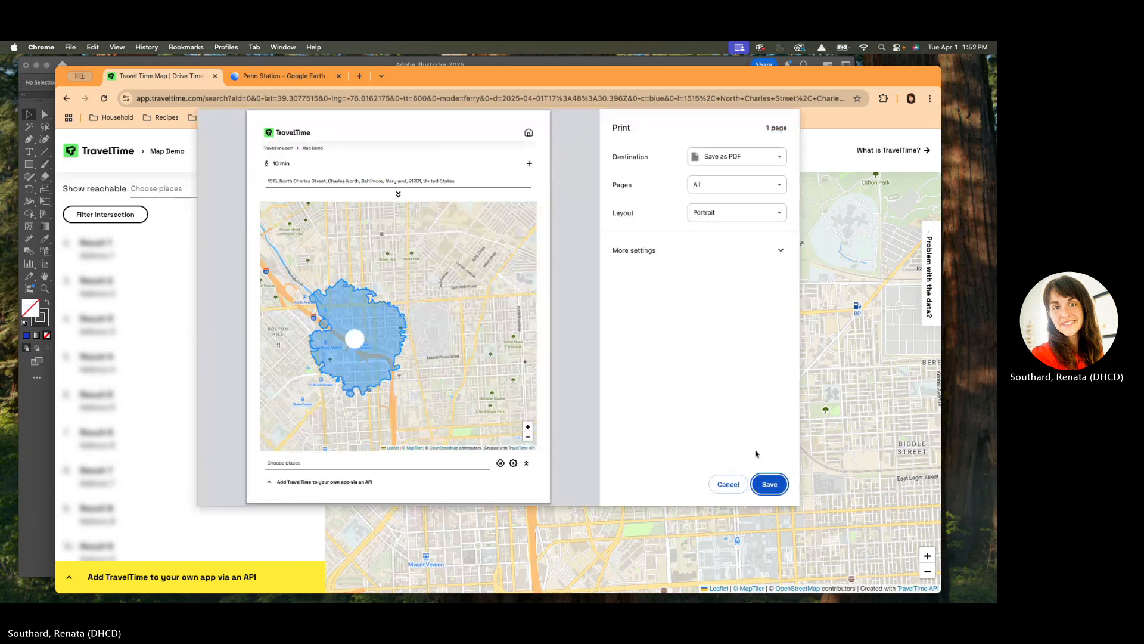
pyautogui.click(772, 484)
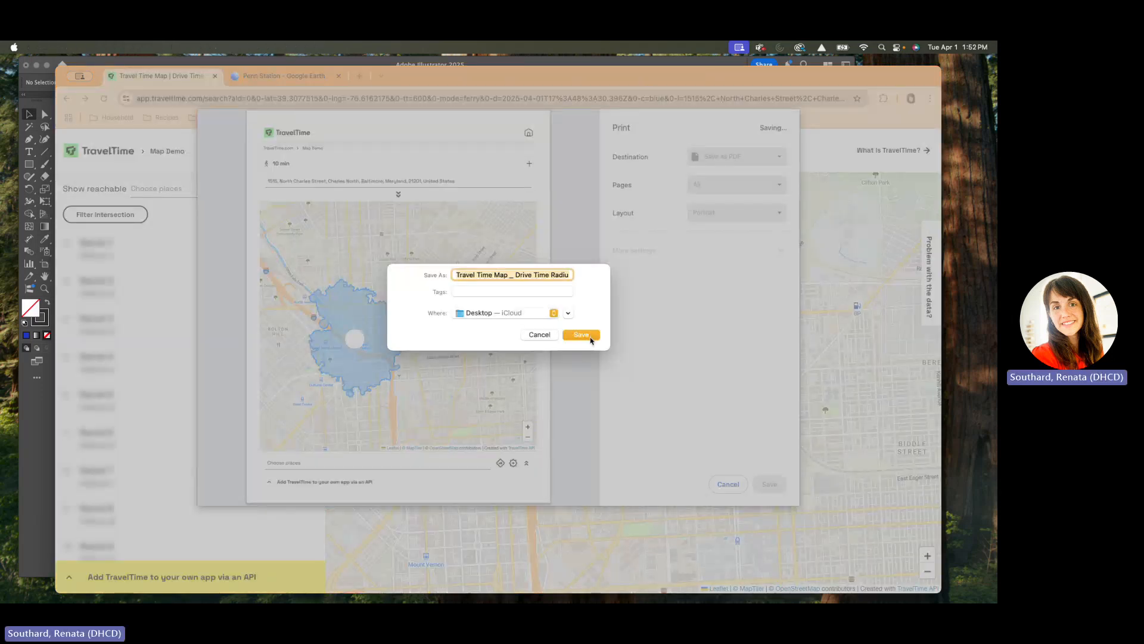
pyautogui.click(591, 337)
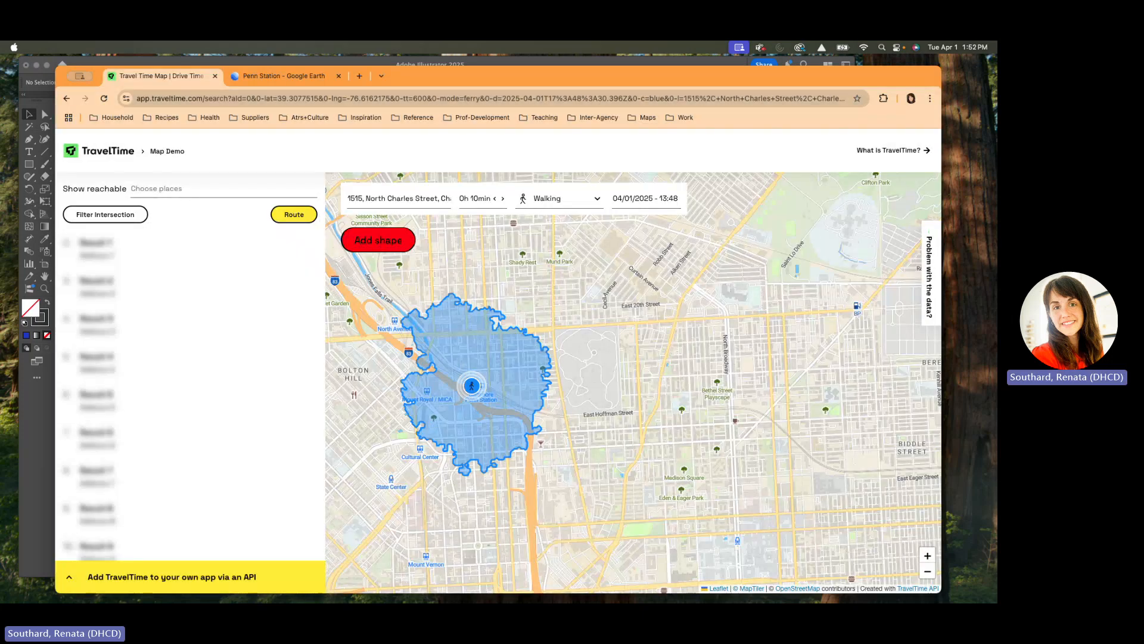
# Inspect the Penn Station aerial screenshot and the 10-minute travel time PDF in Illustrator
pyautogui.moveTo(250, 45); pyautogui.dragTo(215, 43)
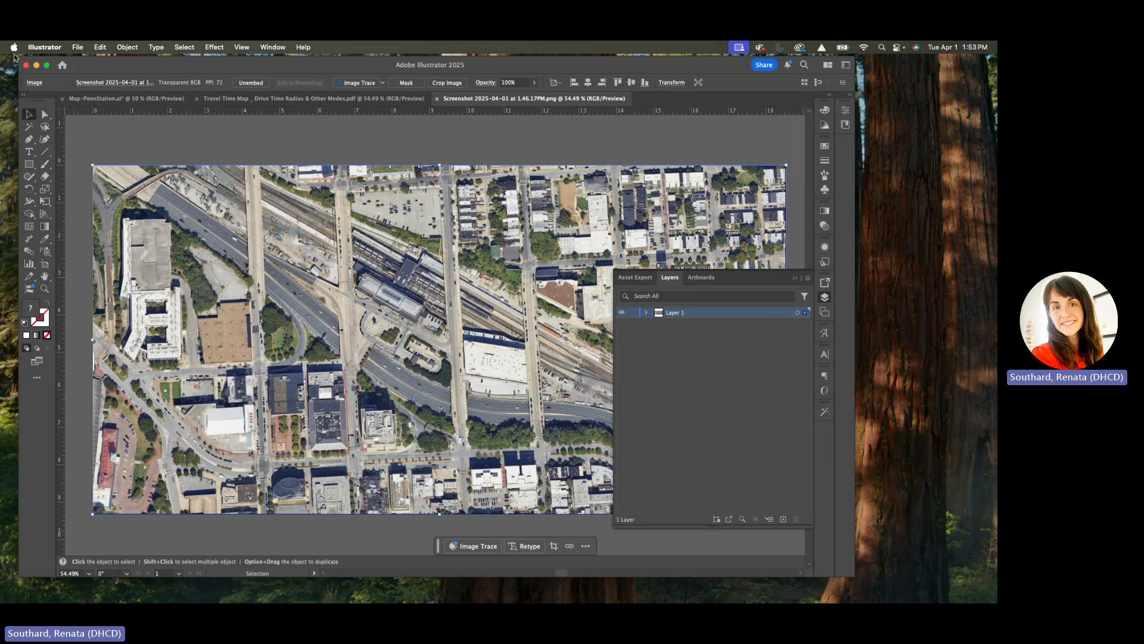
pyautogui.scroll(-3, 356, 346)
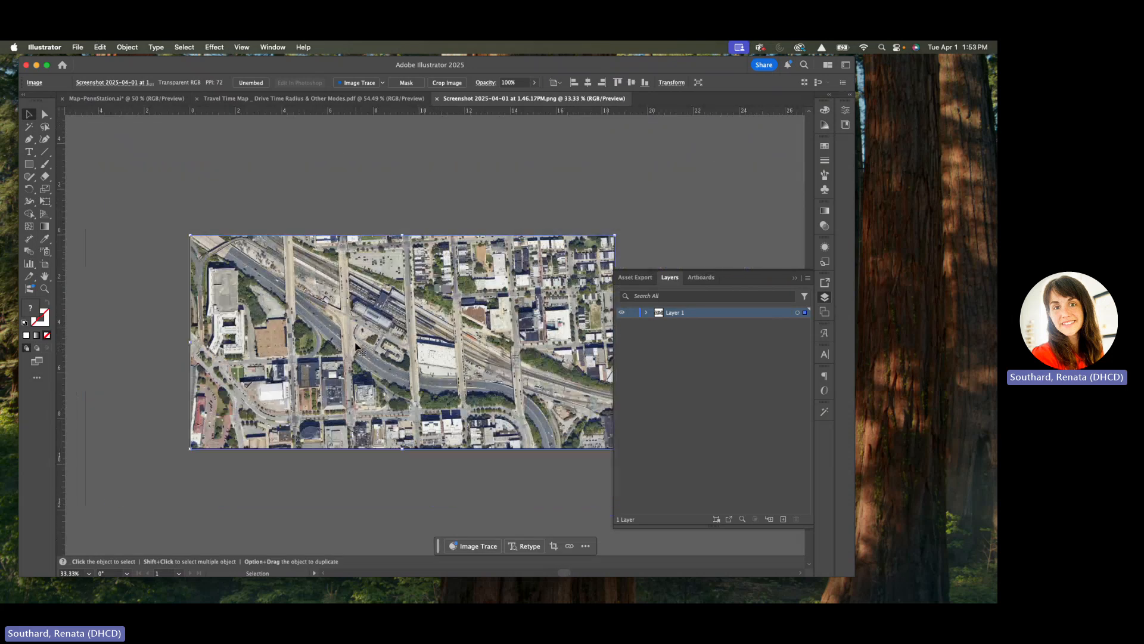
pyautogui.click(234, 98)
pyautogui.scroll(2, 395, 394)
pyautogui.click(421, 350)
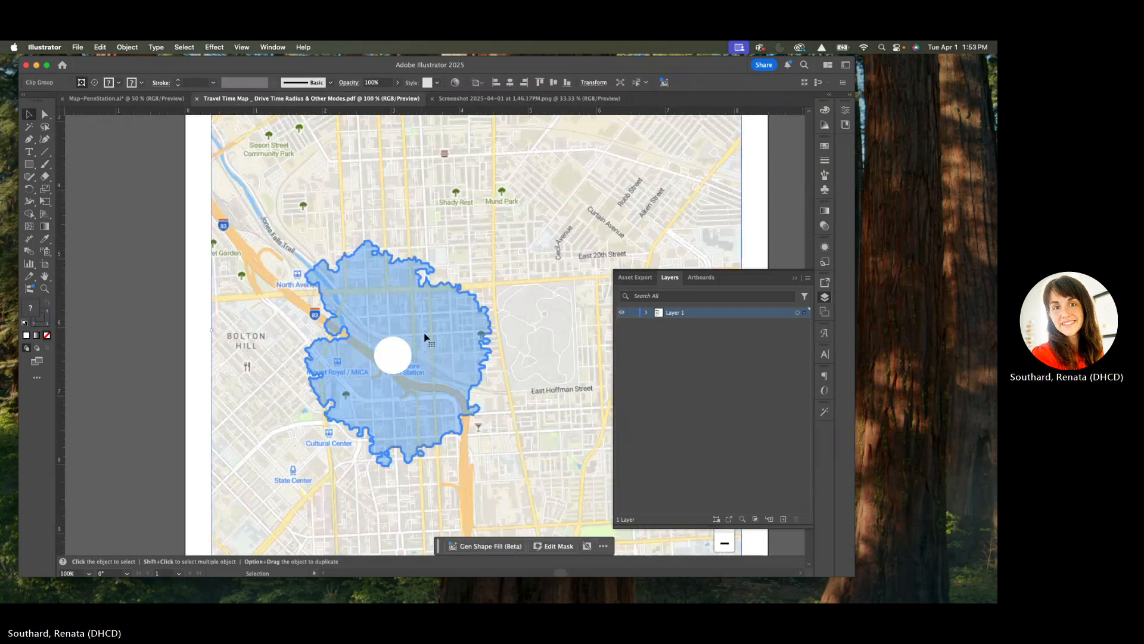
pyautogui.click(124, 305)
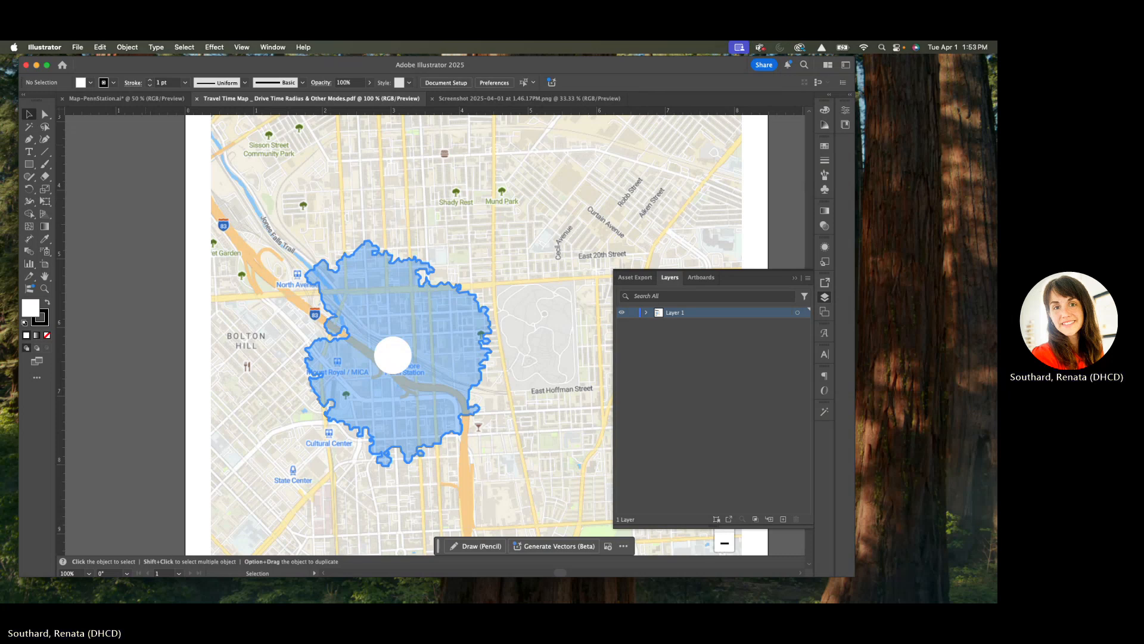
# Switch to TravelTime, set the walking time to 5 minutes and start saving the resulting map as a PDF
pyautogui.press('super+Tab')
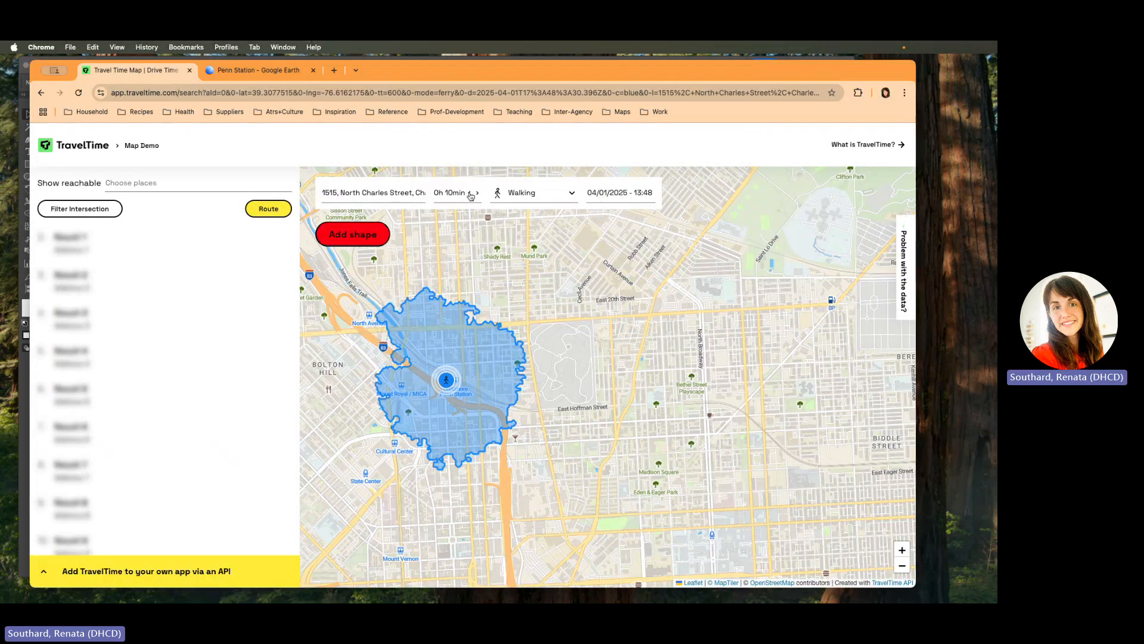
pyautogui.click(469, 194)
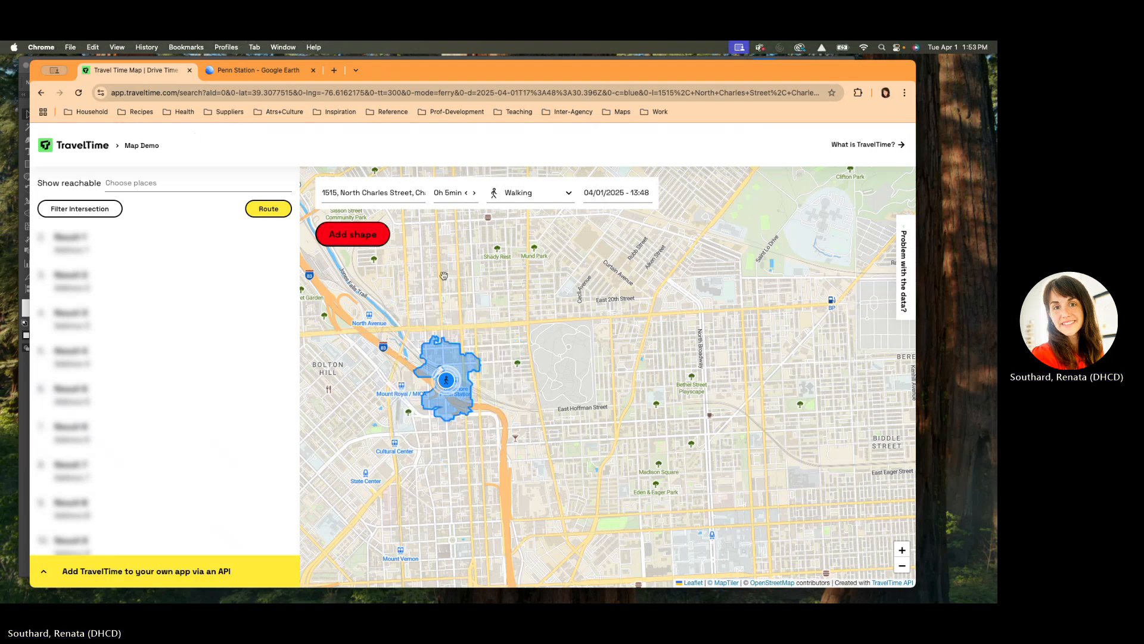
pyautogui.rightClick(345, 374)
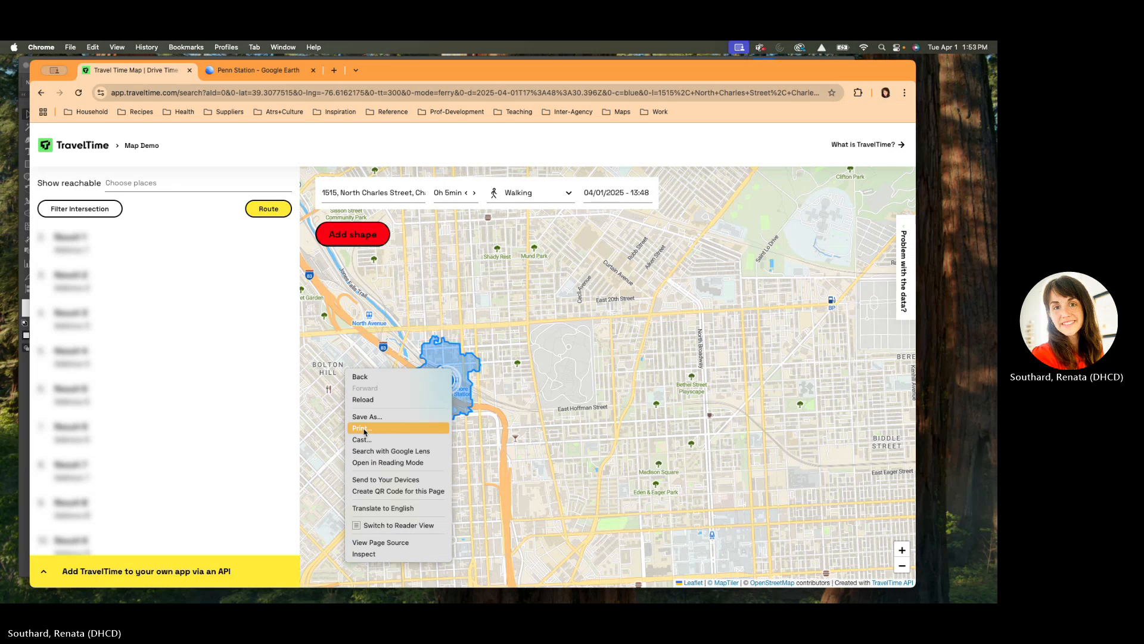
pyautogui.click(364, 429)
pyautogui.click(745, 480)
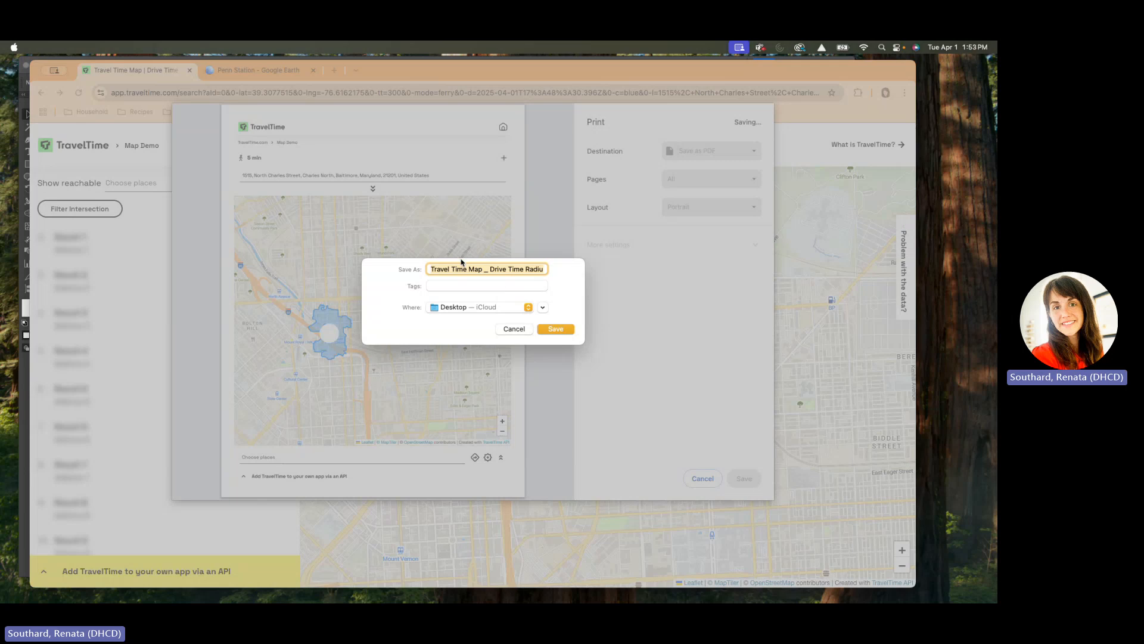
# Name the PDF "Travel Time Map _ 2" and save it on the Desktop
pyautogui.click(511, 269)
pyautogui.moveTo(512, 270); pyautogui.dragTo(549, 270)
pyautogui.click(545, 270)
pyautogui.press('super+a')
pyautogui.moveTo(487, 269); pyautogui.dragTo(631, 267)
pyautogui.write('2')
pyautogui.click(564, 331)
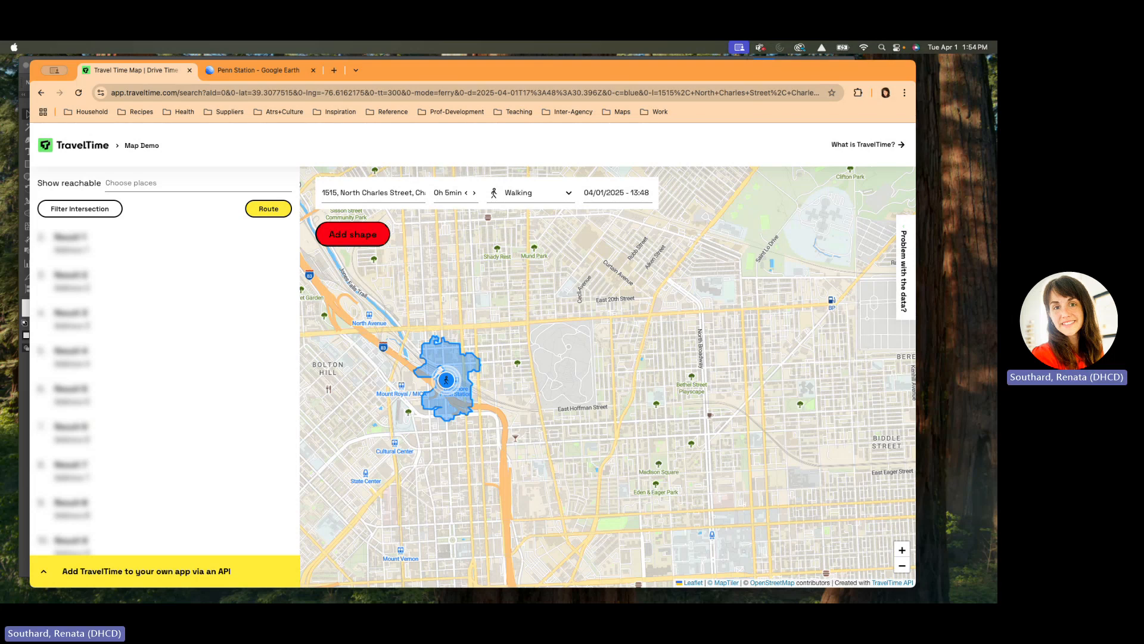
# Switch to the 5-minute map in Illustrator and delete the white circles covering the walking figure at Penn Station
pyautogui.click(28, 140)
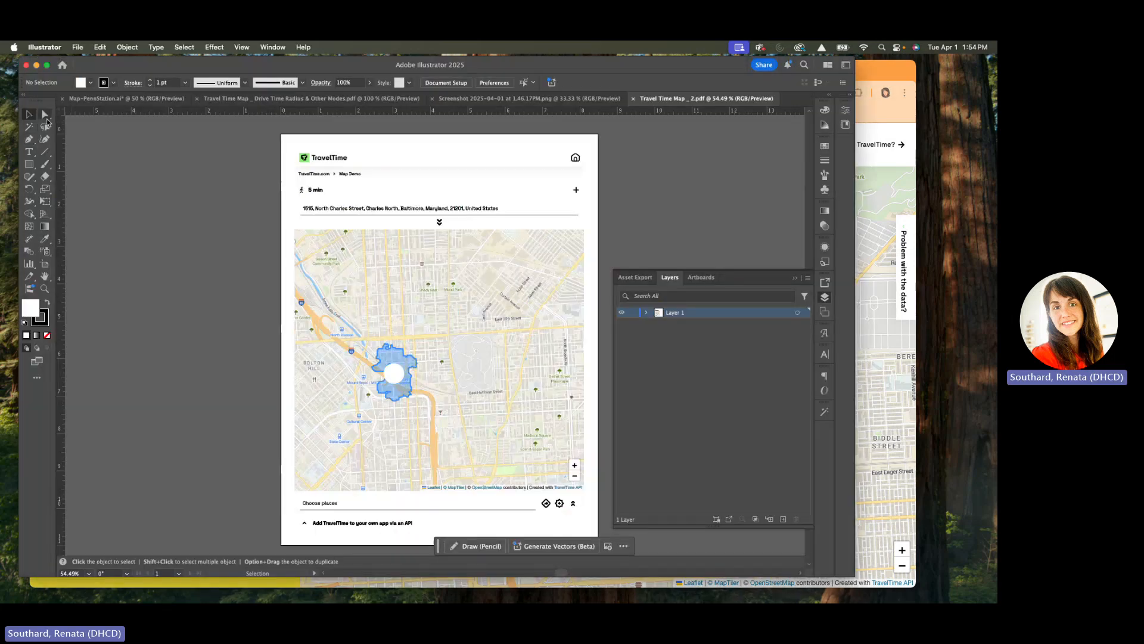
pyautogui.click(394, 375)
pyautogui.press('super+equal')
pyautogui.press('super+equal')
pyautogui.press('super+equal')
pyautogui.press('super+equal')
pyautogui.press('super+equal')
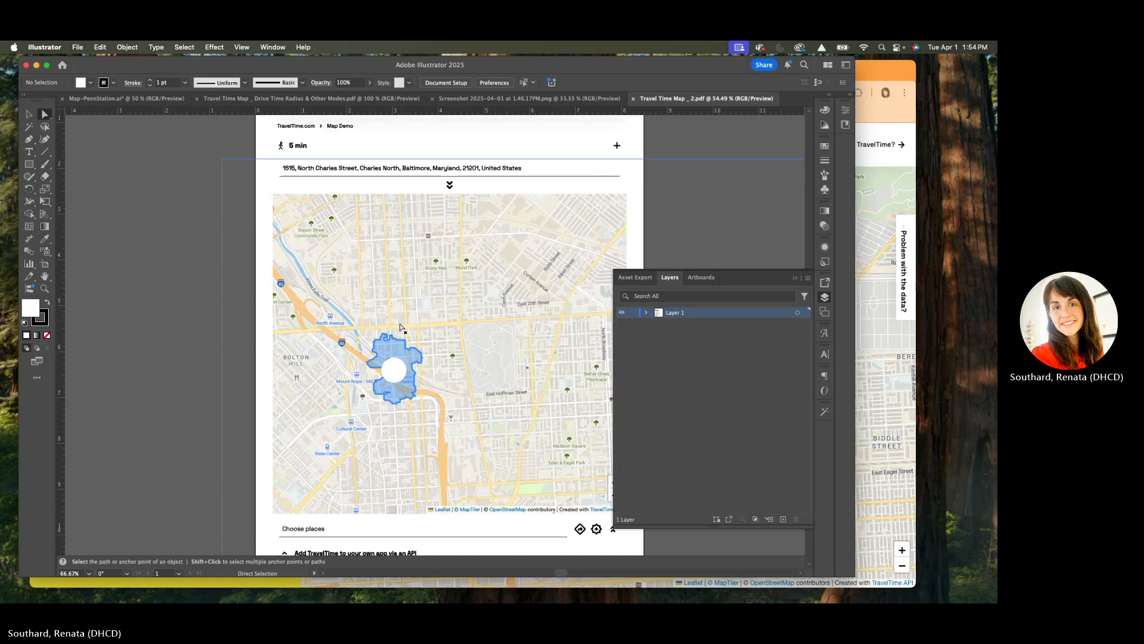
pyautogui.press('super+minus')
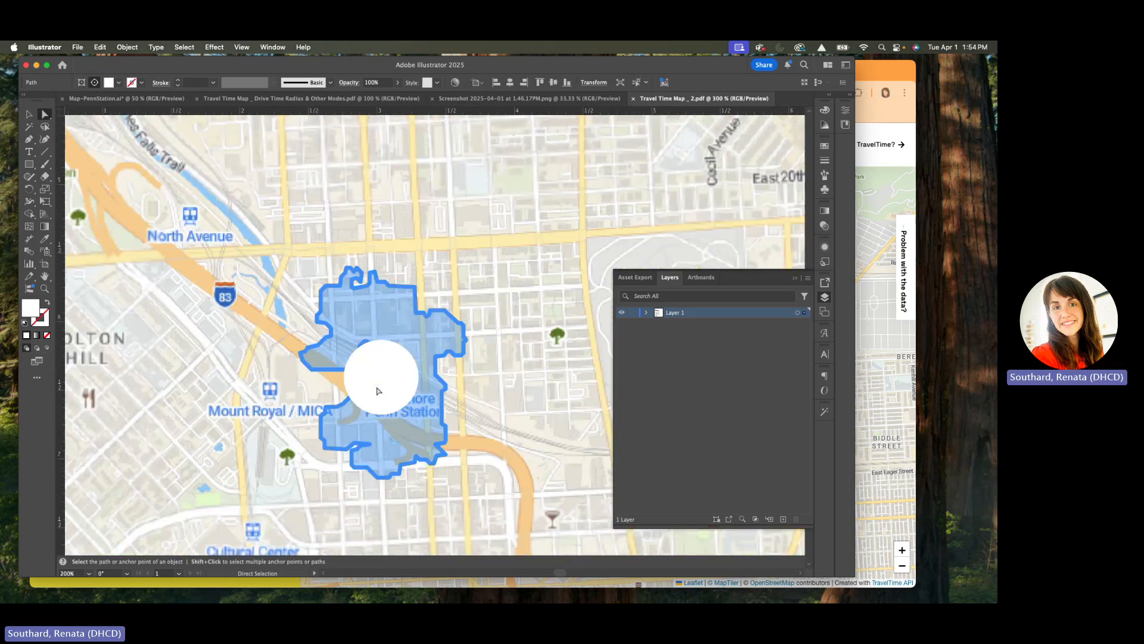
pyautogui.press('Delete')
pyautogui.click(391, 388)
pyautogui.press('Delete')
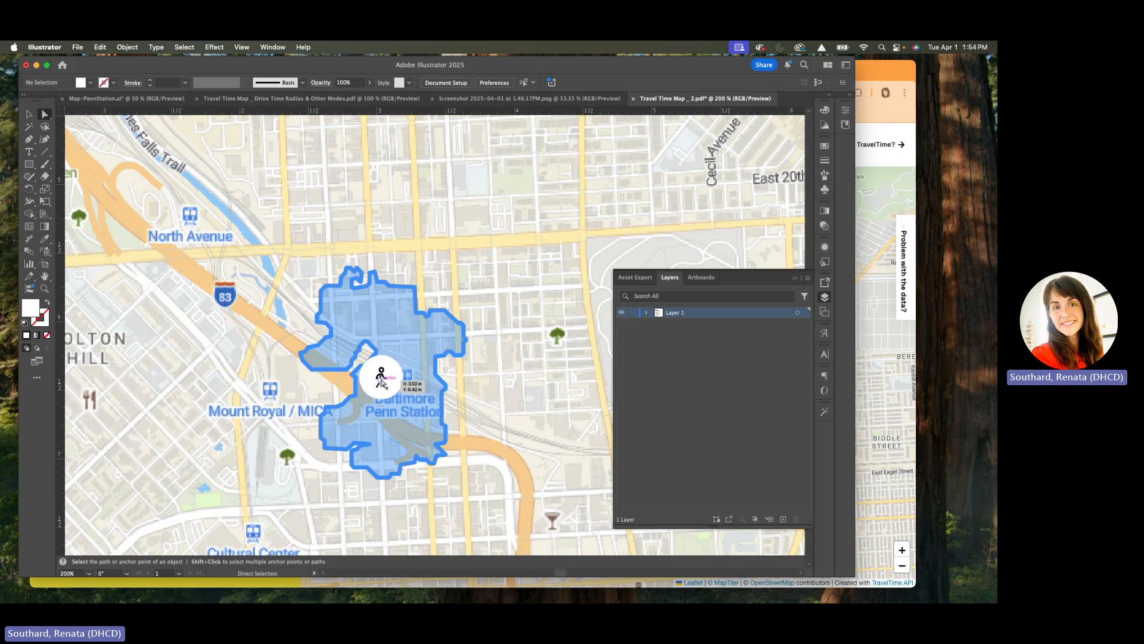
# Delete the remaining white disc and white ring around the walking figure, keeping the figure itself
pyautogui.click(382, 382)
pyautogui.press('super+equal')
pyautogui.press('super+equal')
pyautogui.press('super+equal')
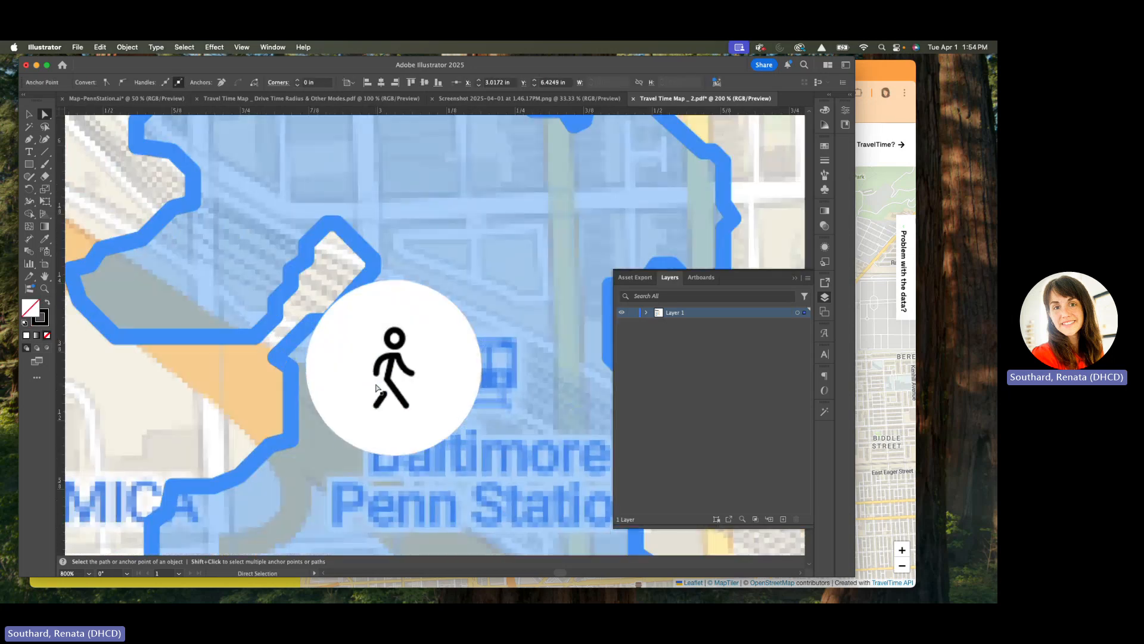
pyautogui.click(441, 348)
pyautogui.press('Delete')
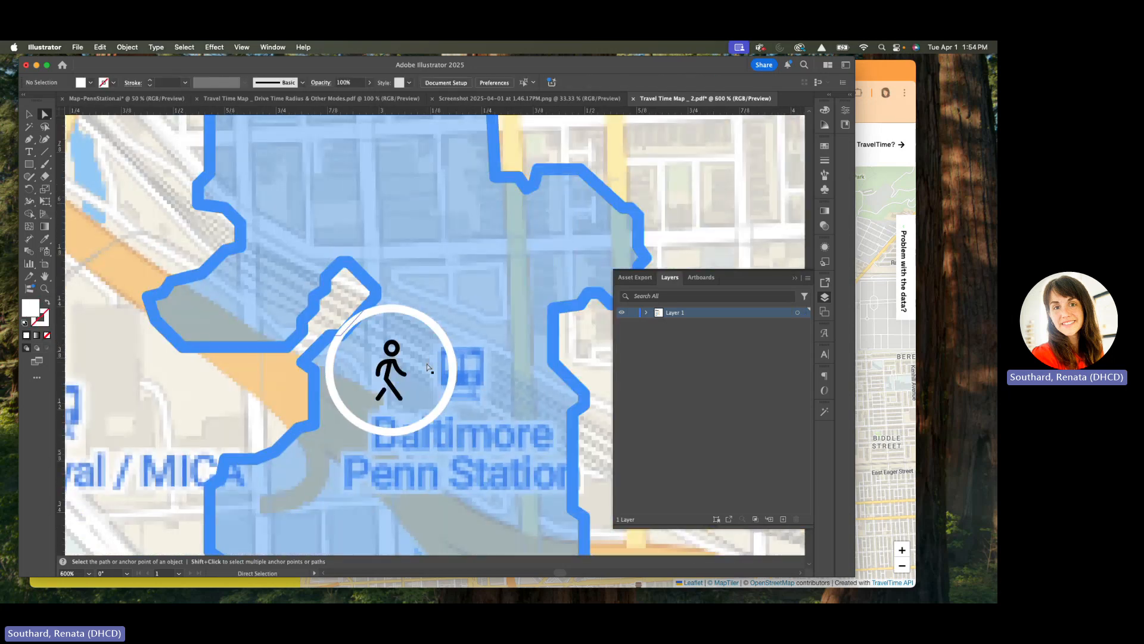
pyautogui.click(421, 316)
pyautogui.press('Delete')
pyautogui.press('Delete')
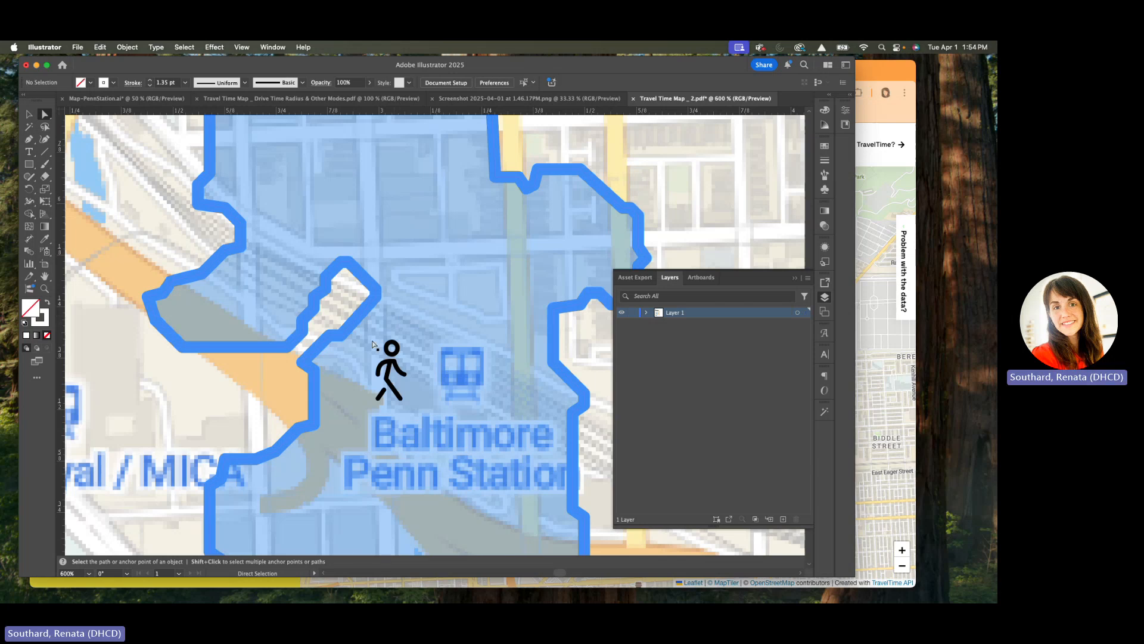
# Move the street map image of the 5-minute document onto a new layer and hide that layer
pyautogui.press('super+minus')
pyautogui.scroll(-1, 150, 428)
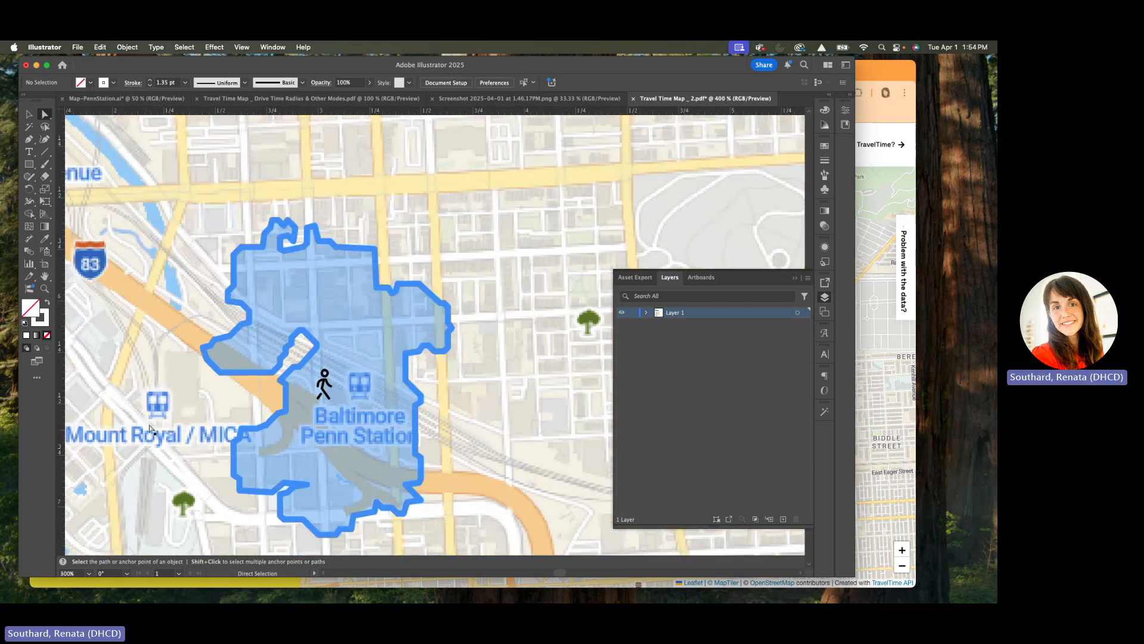
pyautogui.scroll(-3, 151, 394)
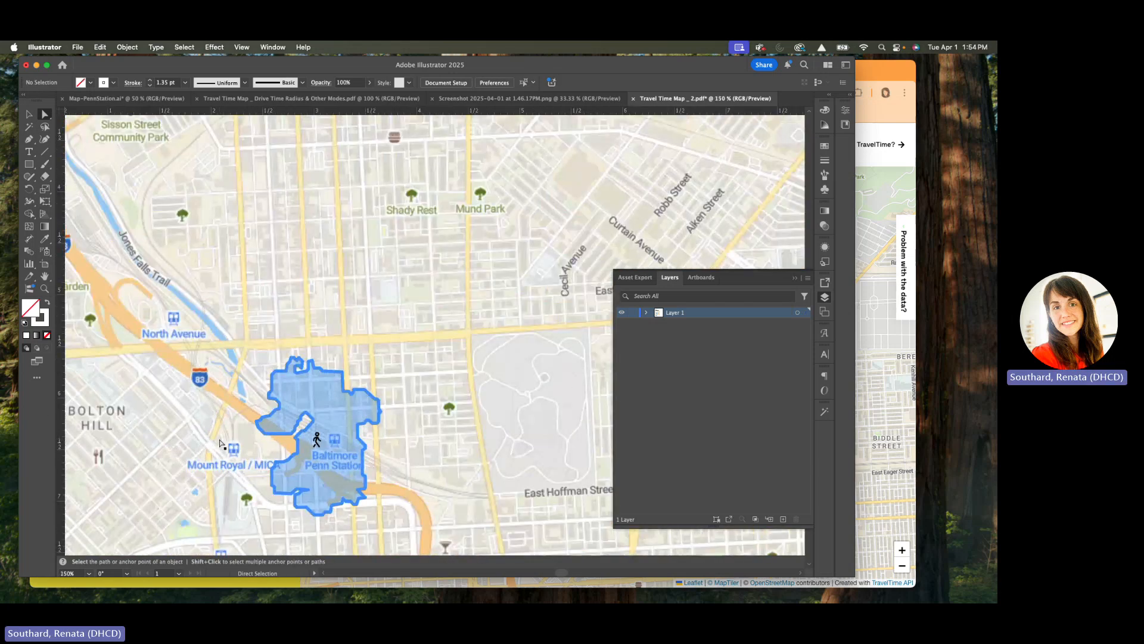
pyautogui.click(482, 342)
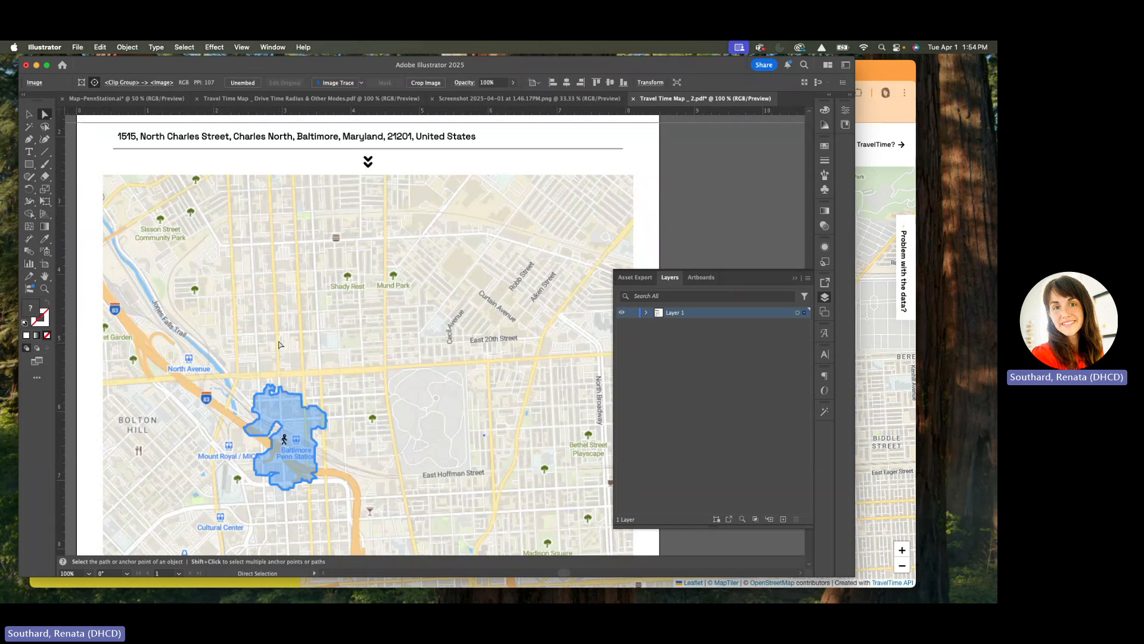
pyautogui.scroll(-2, 280, 345)
pyautogui.click(130, 285)
pyautogui.click(369, 383)
pyautogui.click(783, 519)
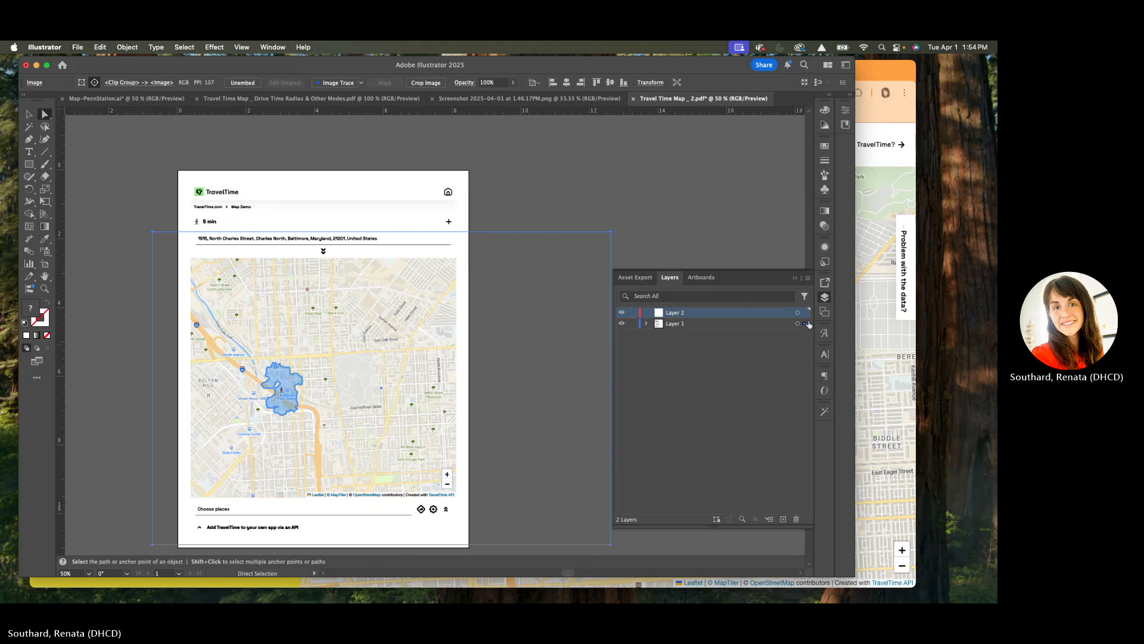
pyautogui.moveTo(806, 326); pyautogui.dragTo(805, 312)
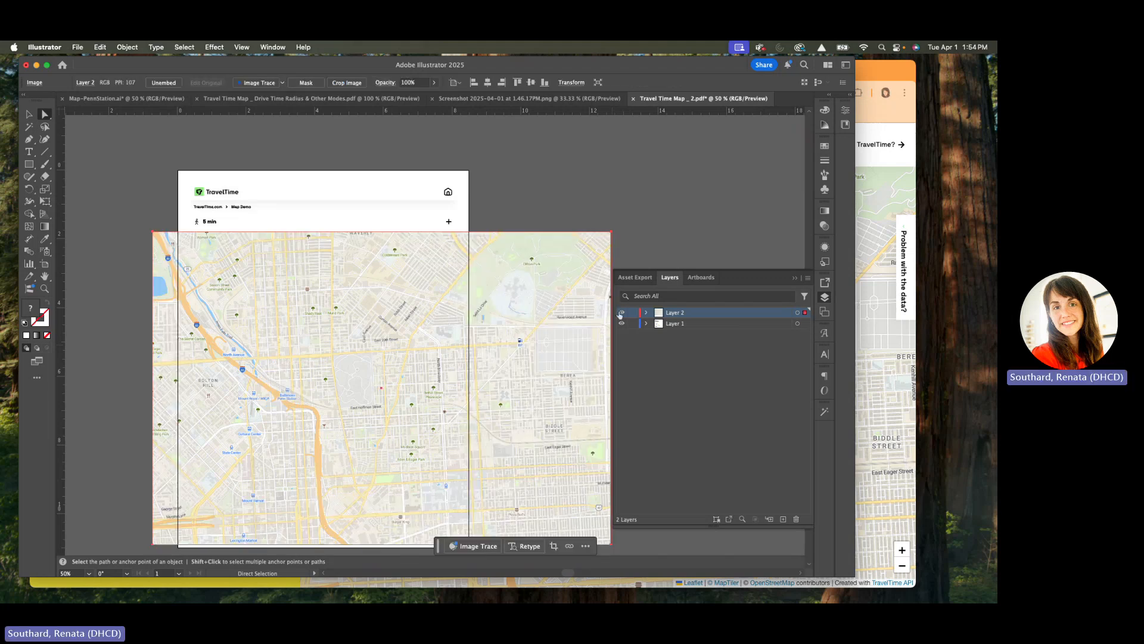
pyautogui.click(622, 313)
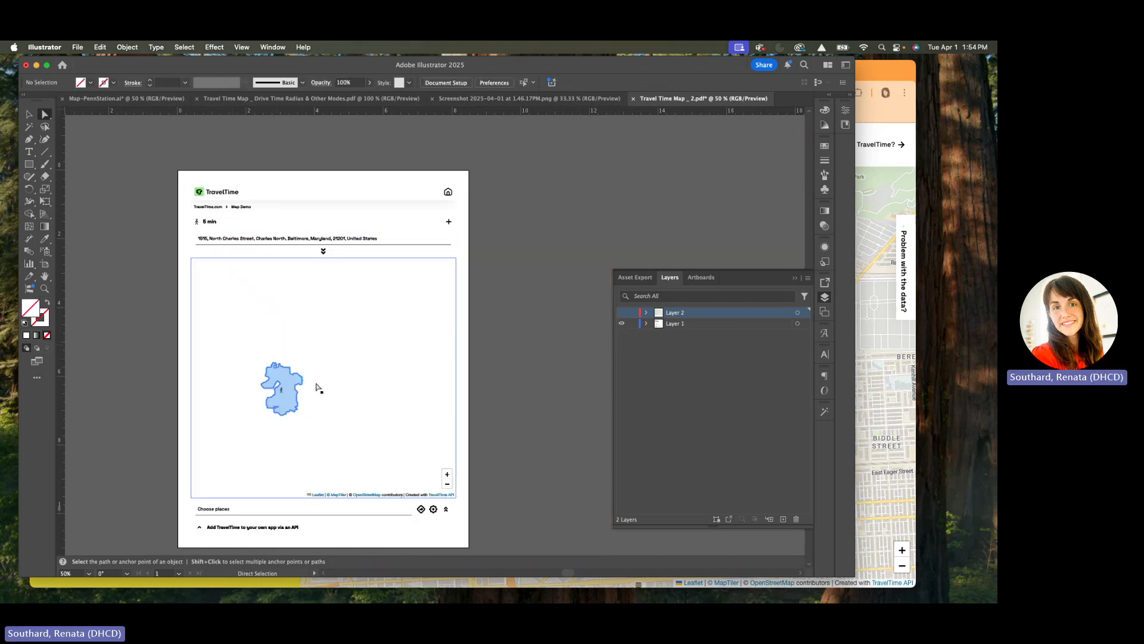
# Move the blue 5-minute walking area and its walking figure onto another new layer
pyautogui.scroll(1, 312, 390)
pyautogui.click(327, 464)
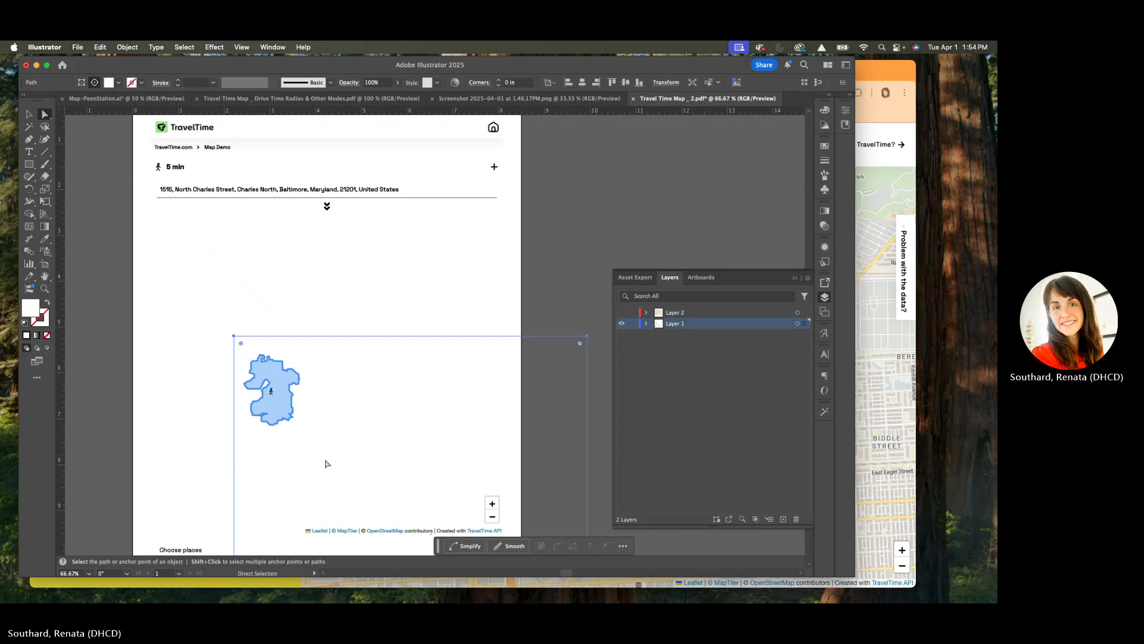
pyautogui.moveTo(211, 315); pyautogui.dragTo(320, 453)
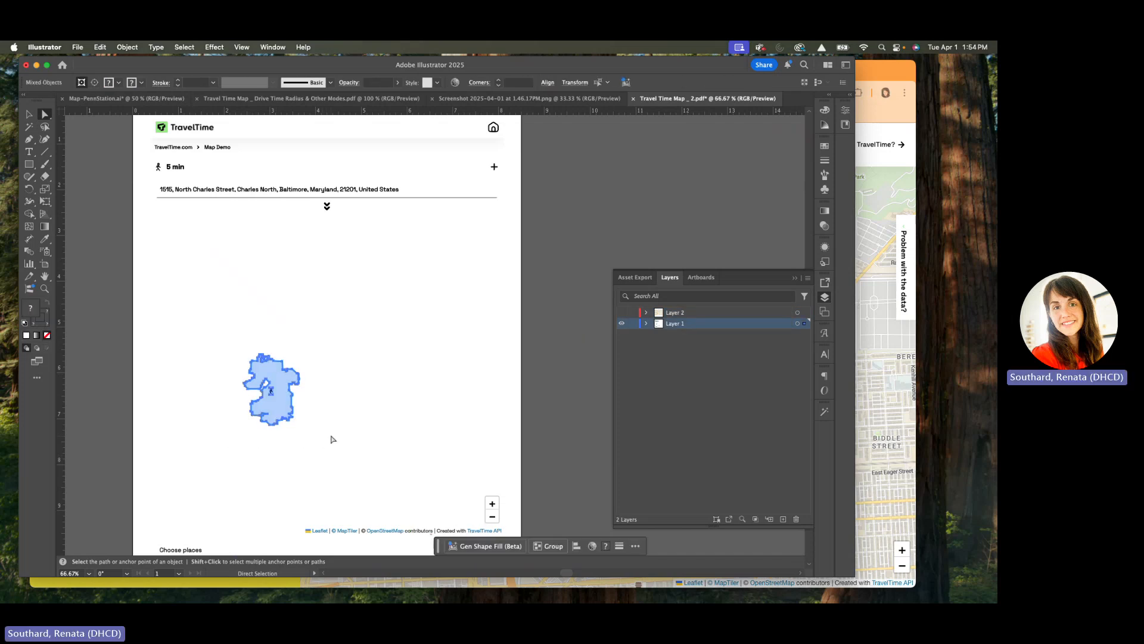
pyautogui.click(783, 518)
pyautogui.moveTo(806, 337); pyautogui.dragTo(806, 324)
pyautogui.click(373, 326)
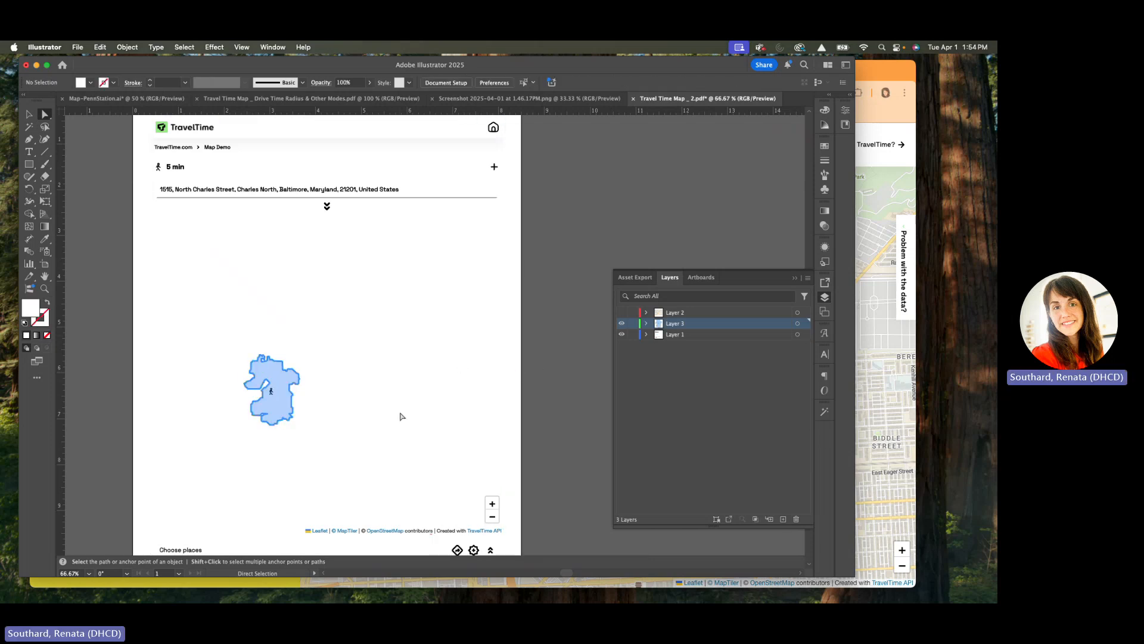
pyautogui.scroll(-1, 402, 416)
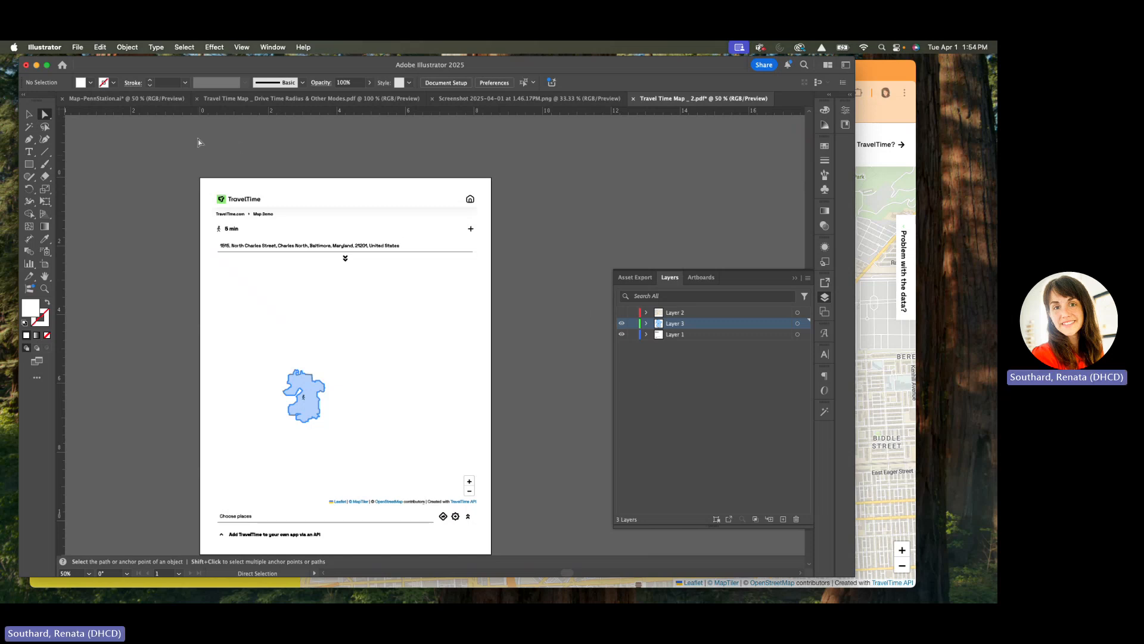
# Switch to the 10-minute map document and delete the white circle covering the walking figure at the station
pyautogui.click(236, 99)
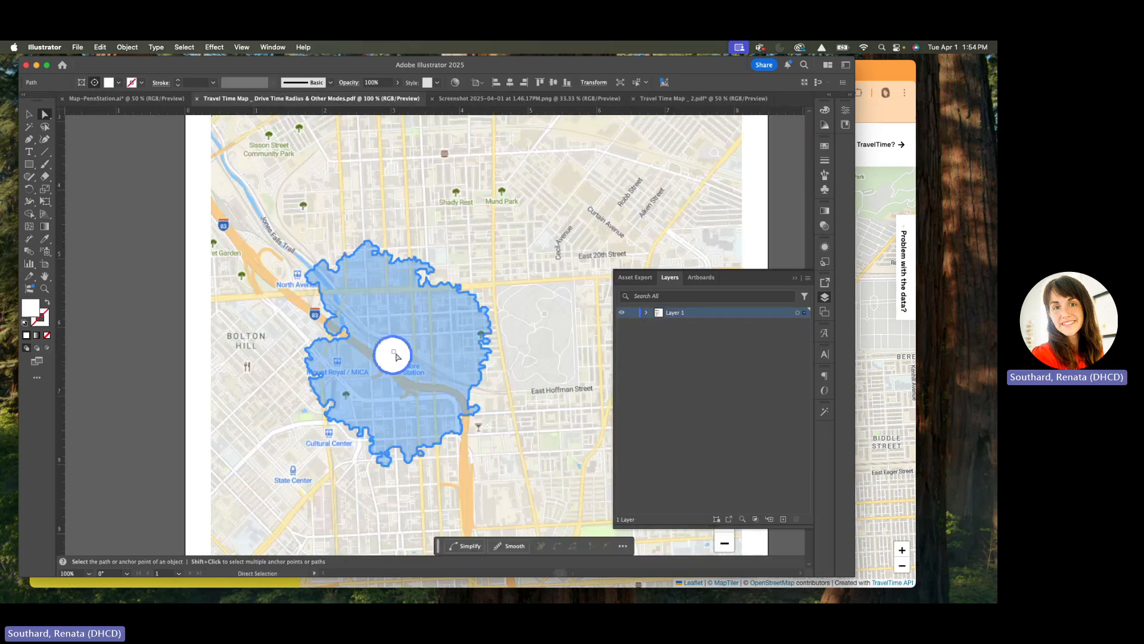
pyautogui.scroll(2, 401, 363)
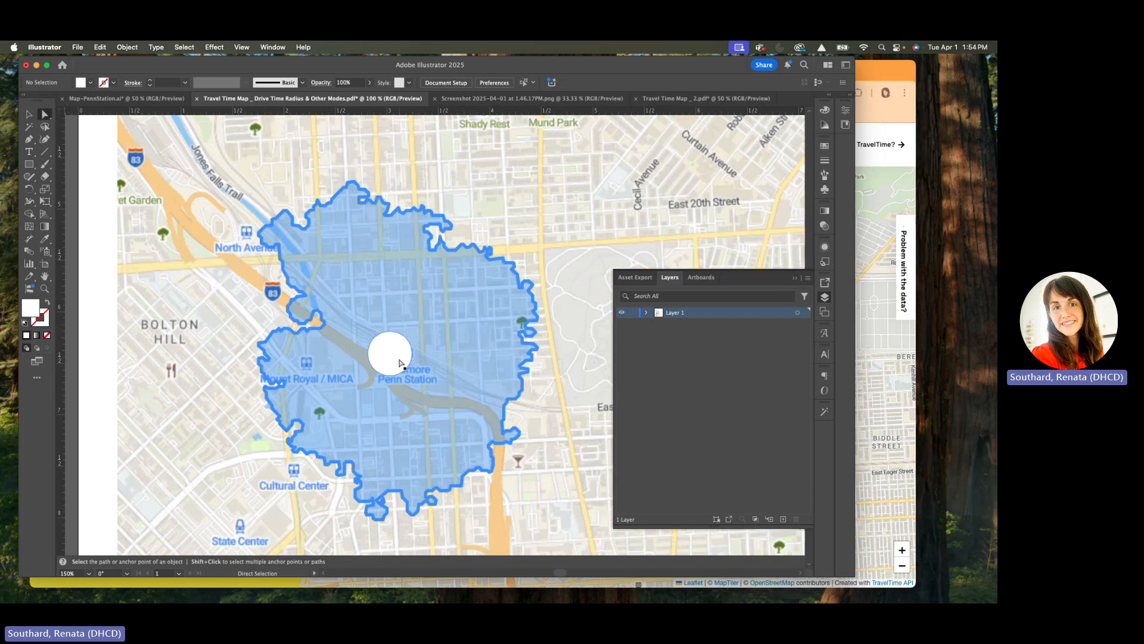
pyautogui.scroll(1, 398, 358)
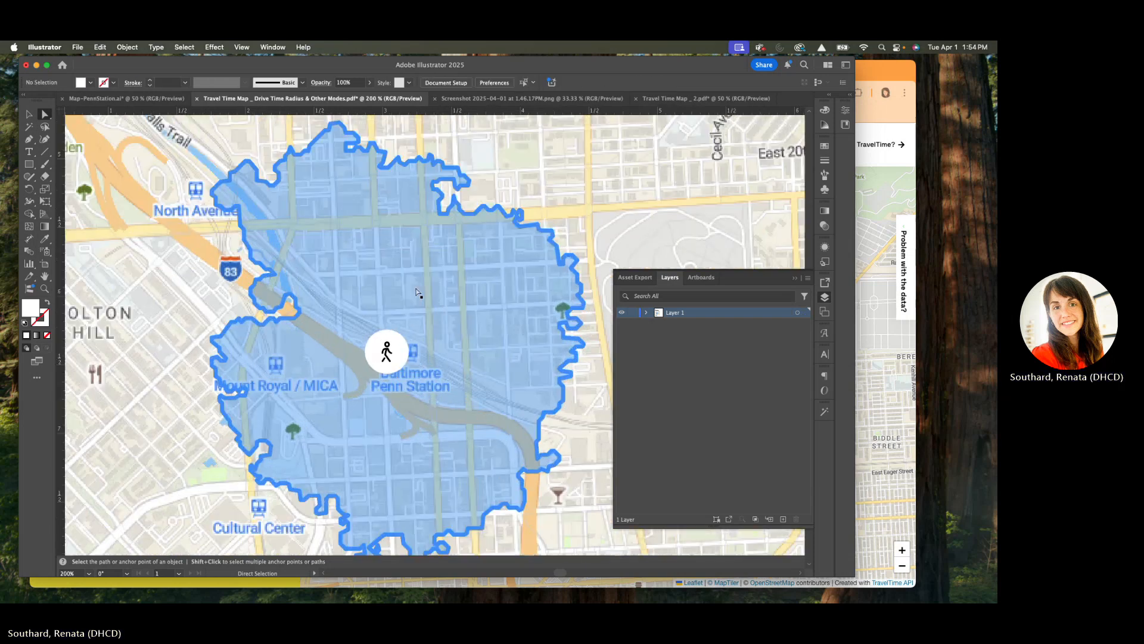
pyautogui.click(395, 354)
pyautogui.scroll(4, 396, 353)
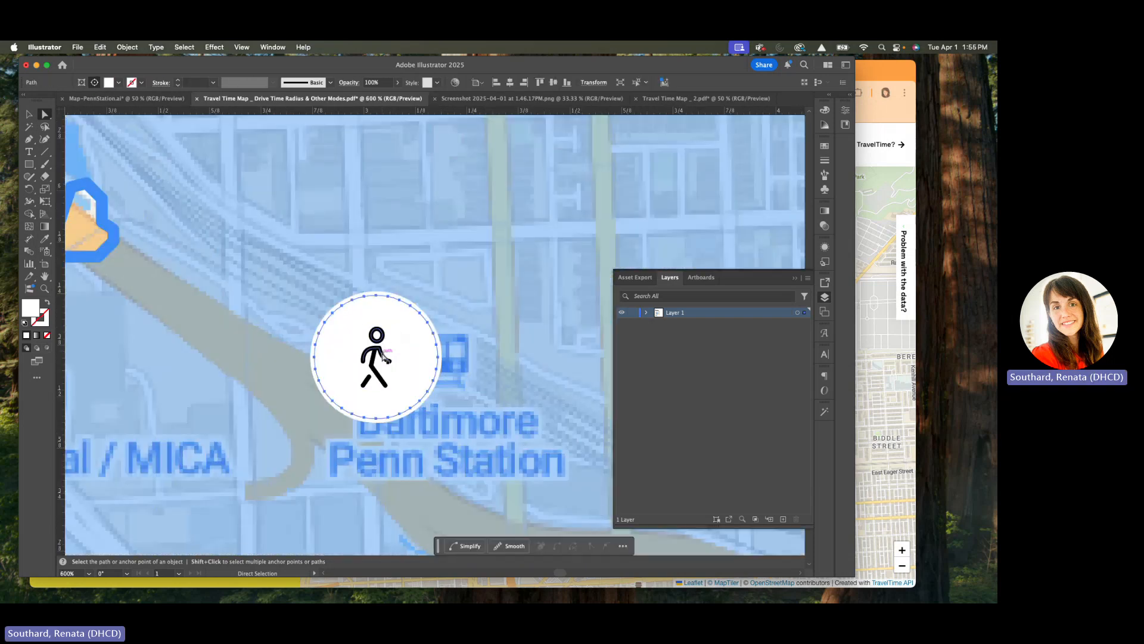
pyautogui.click(385, 358)
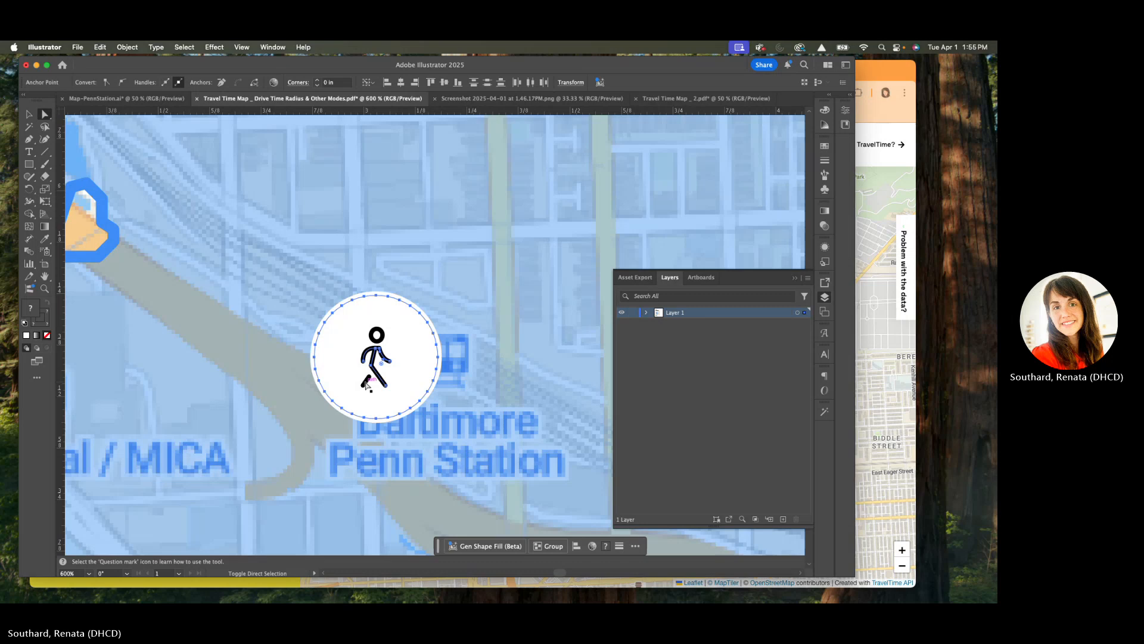
pyautogui.scroll(-3, 366, 385)
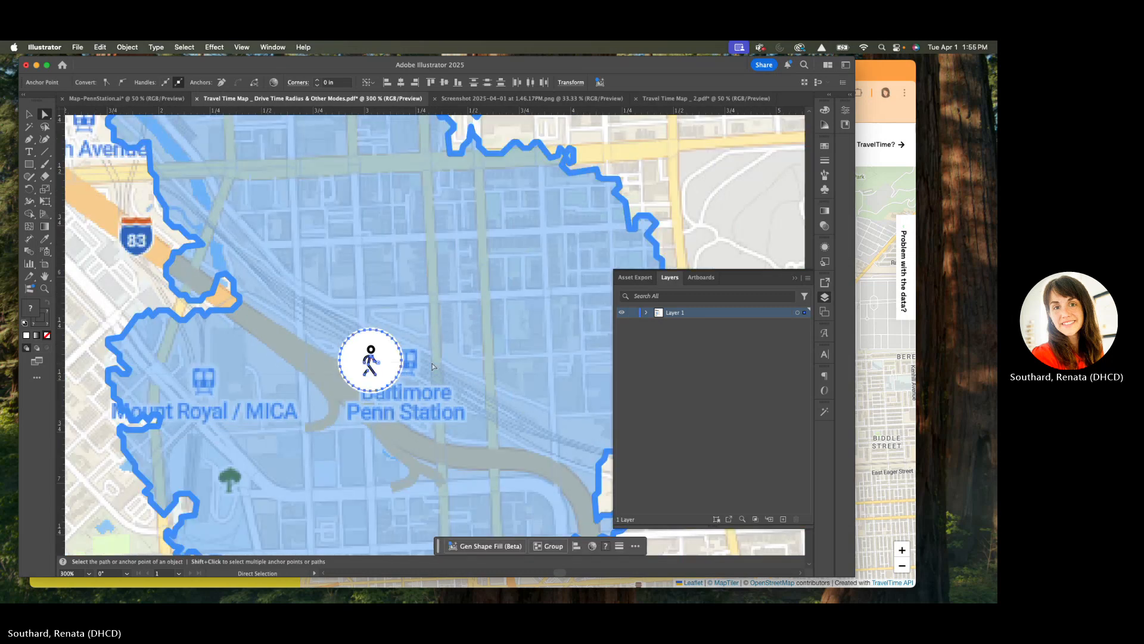
# Move the street map image of the 10-minute document onto a new layer and hide that layer
pyautogui.press('super+minus')
pyautogui.press('super+minus')
pyautogui.click(465, 214)
pyautogui.press('space')
pyautogui.press('super+minus')
pyautogui.press('super+minus')
pyautogui.press('super+minus')
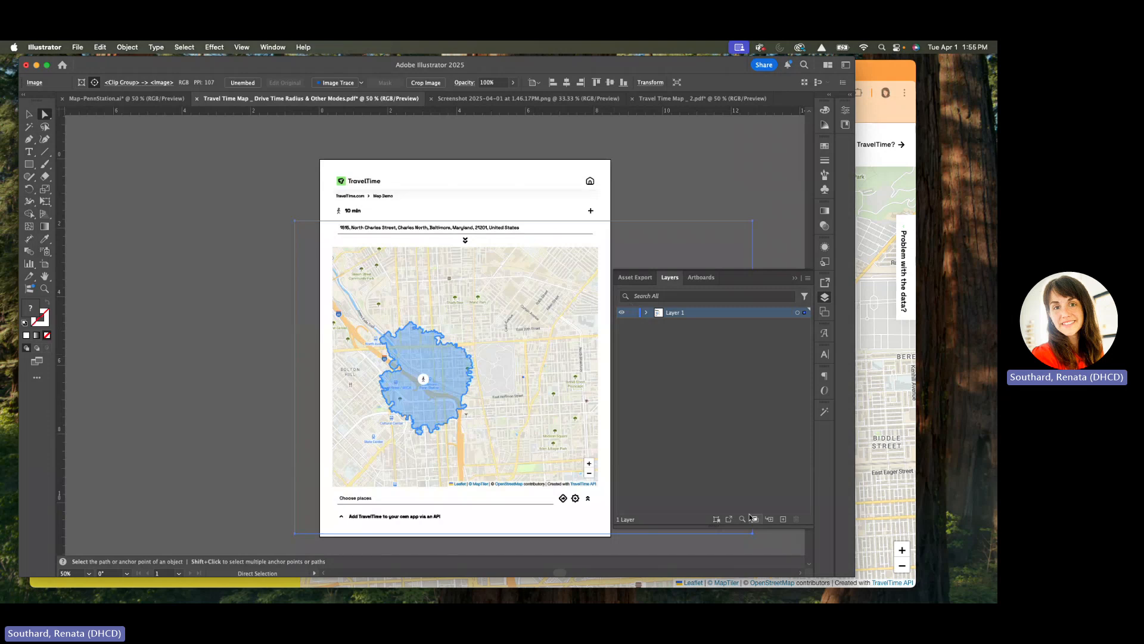
pyautogui.click(783, 519)
pyautogui.moveTo(806, 319); pyautogui.dragTo(806, 313)
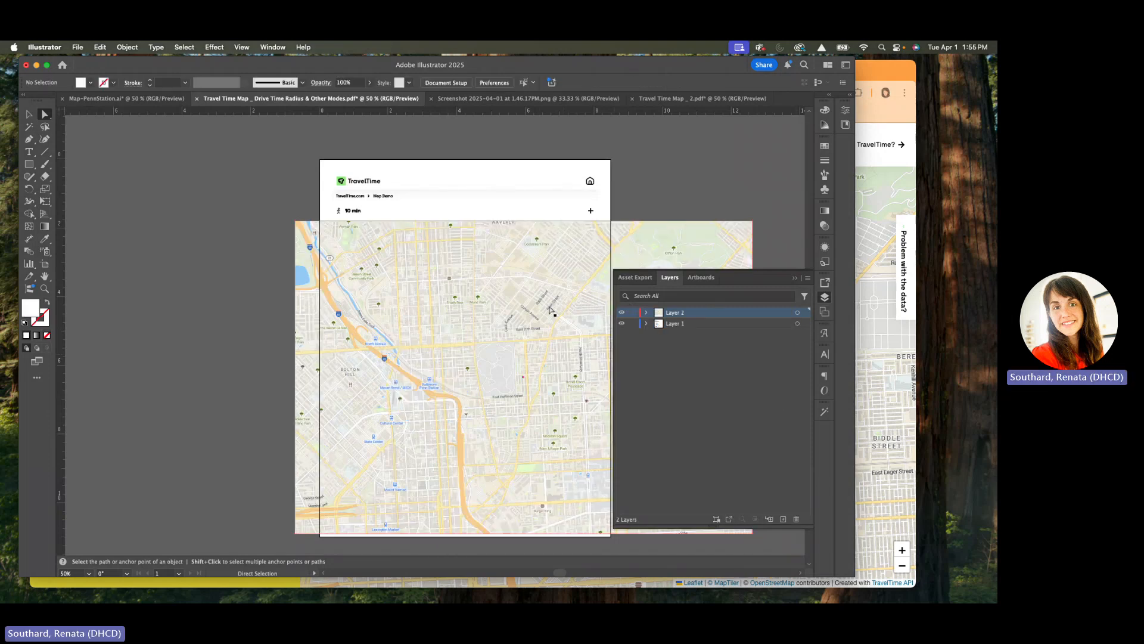
pyautogui.click(622, 312)
# Move the blue 10-minute walking area and its station marker onto another new layer
pyautogui.hscroll(5, 128, 265)
pyautogui.scroll(-2, 127, 266)
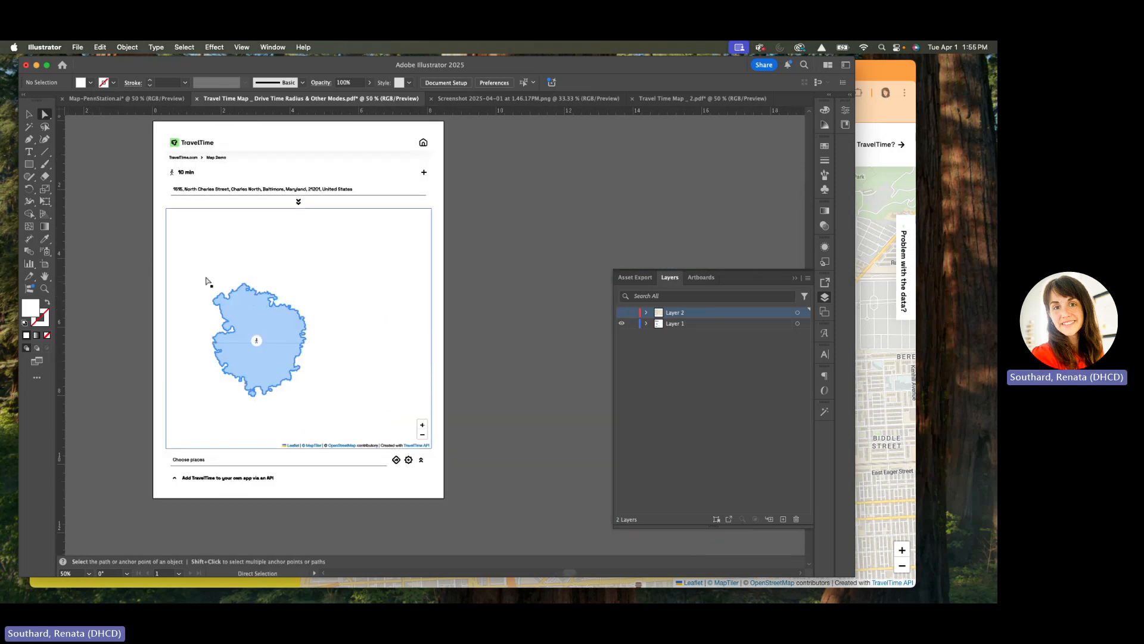
pyautogui.click(356, 395)
pyautogui.click(356, 394)
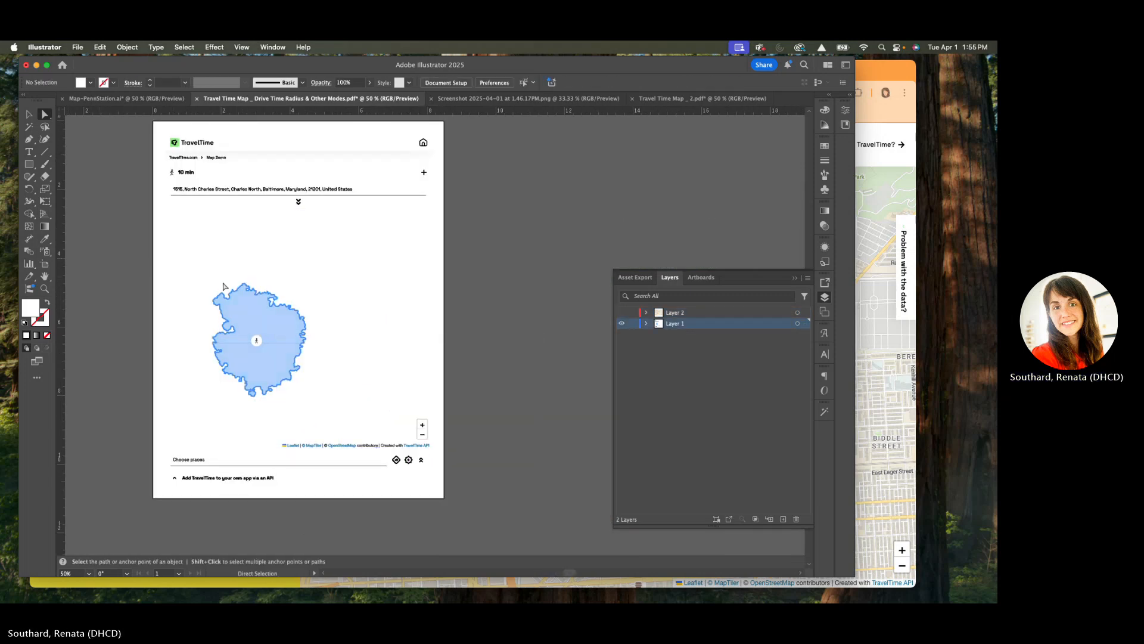
pyautogui.moveTo(204, 275); pyautogui.dragTo(319, 404)
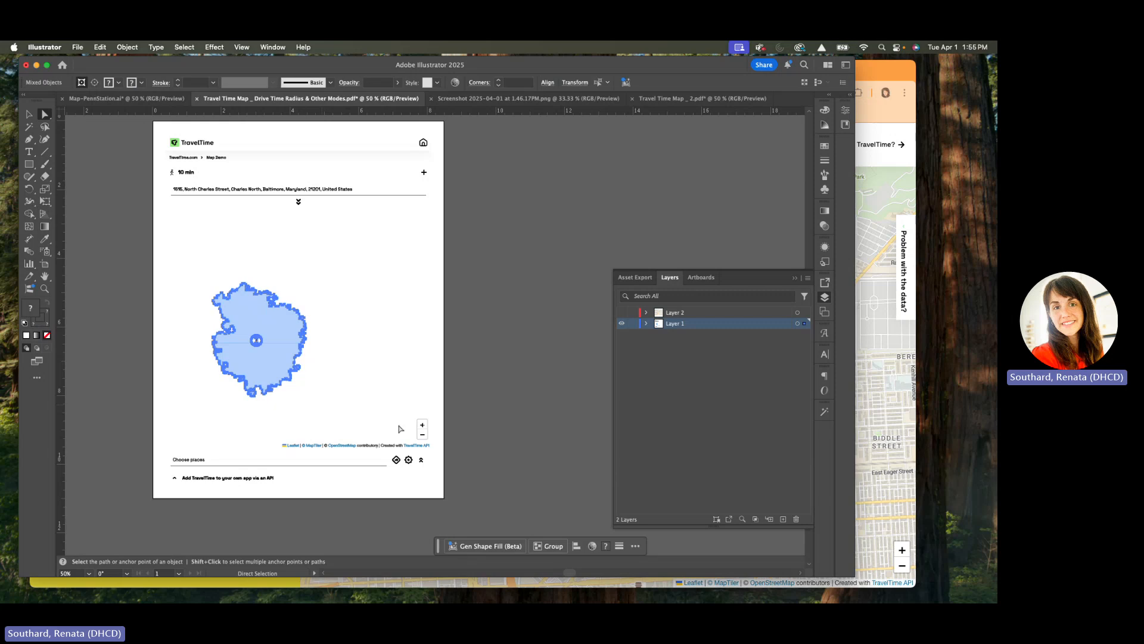
pyautogui.click(783, 518)
pyautogui.moveTo(805, 334); pyautogui.dragTo(804, 323)
# Delete Layer 1 with its leftover web page artwork from the 10-minute map document
pyautogui.click(680, 334)
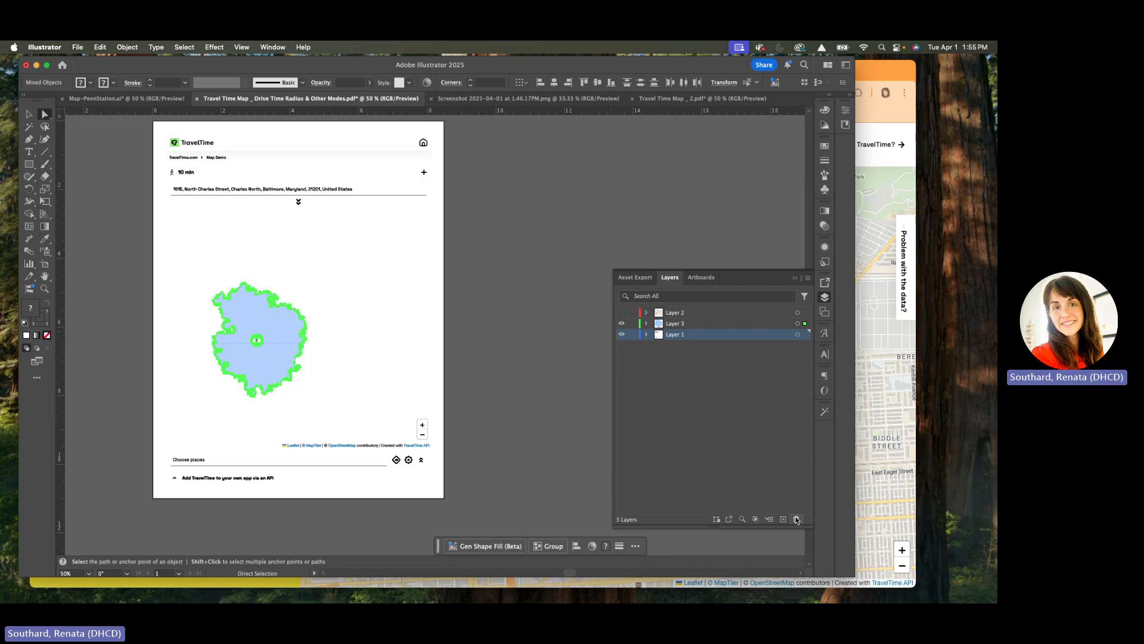
pyautogui.click(796, 519)
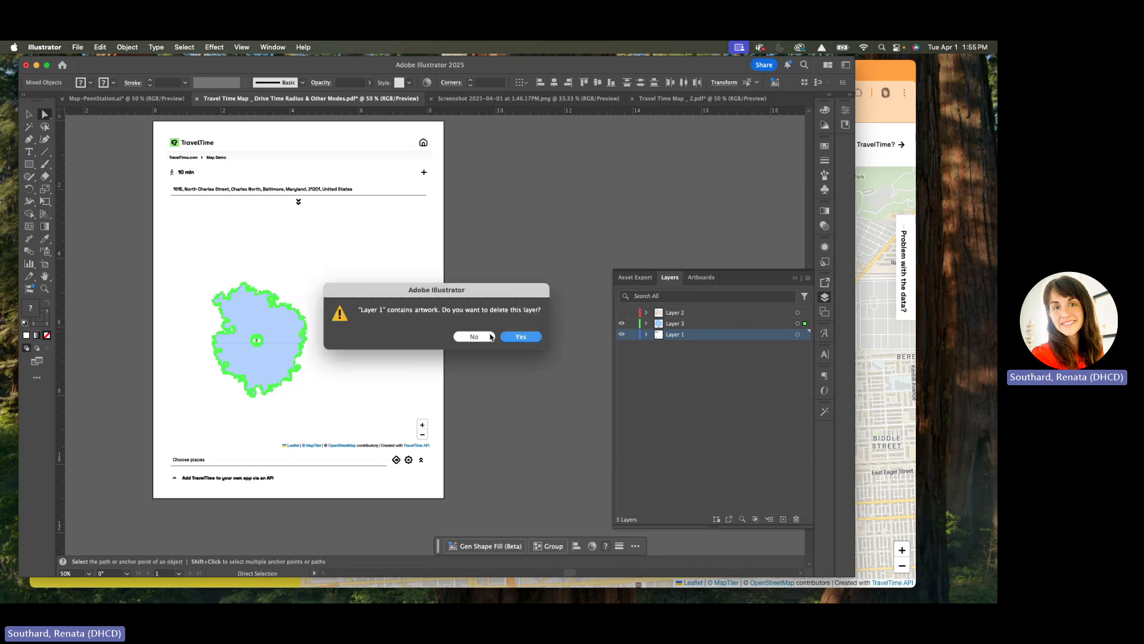
pyautogui.click(529, 339)
# Switch to the 5-minute map document, show its street map layer, and delete Layer 1 with the leftover web page artwork
pyautogui.click(151, 100)
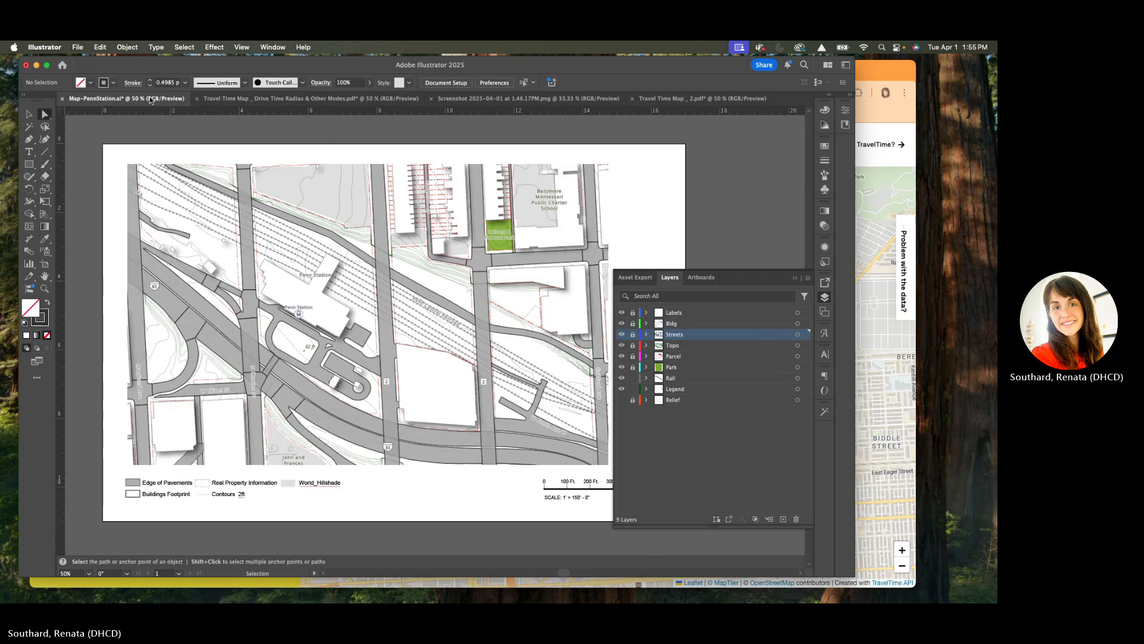
pyautogui.click(670, 100)
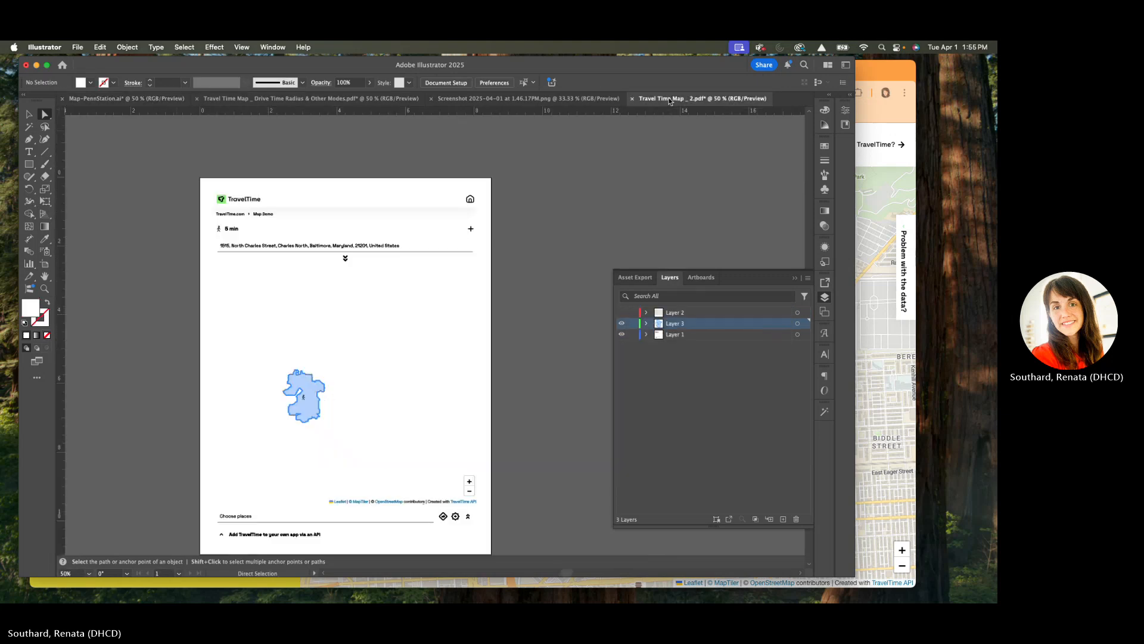
pyautogui.click(621, 313)
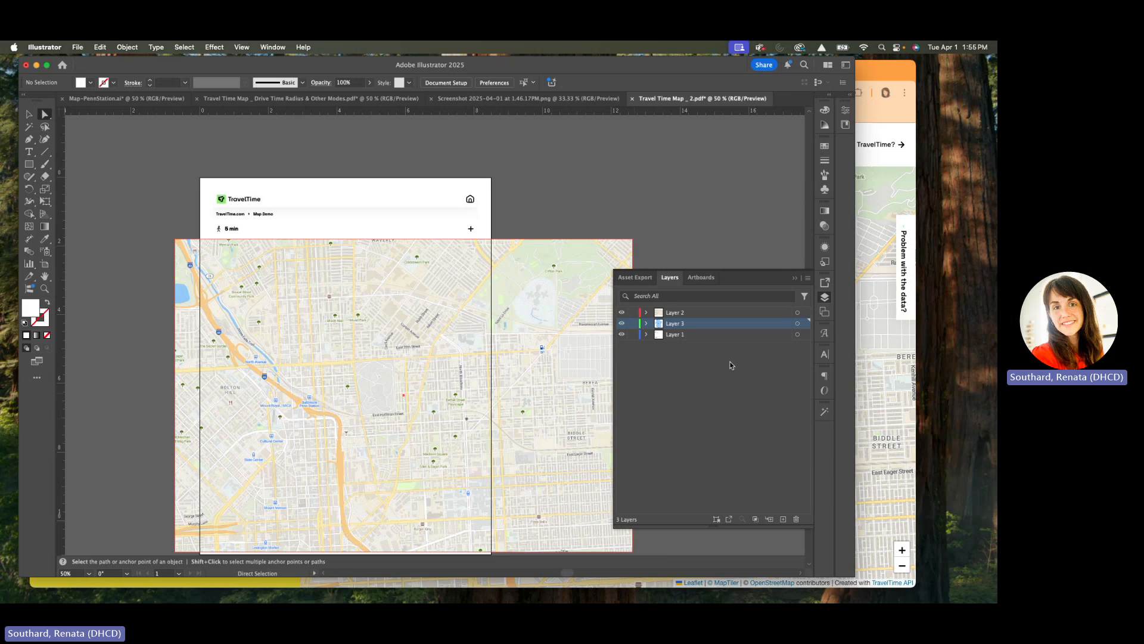
pyautogui.click(734, 337)
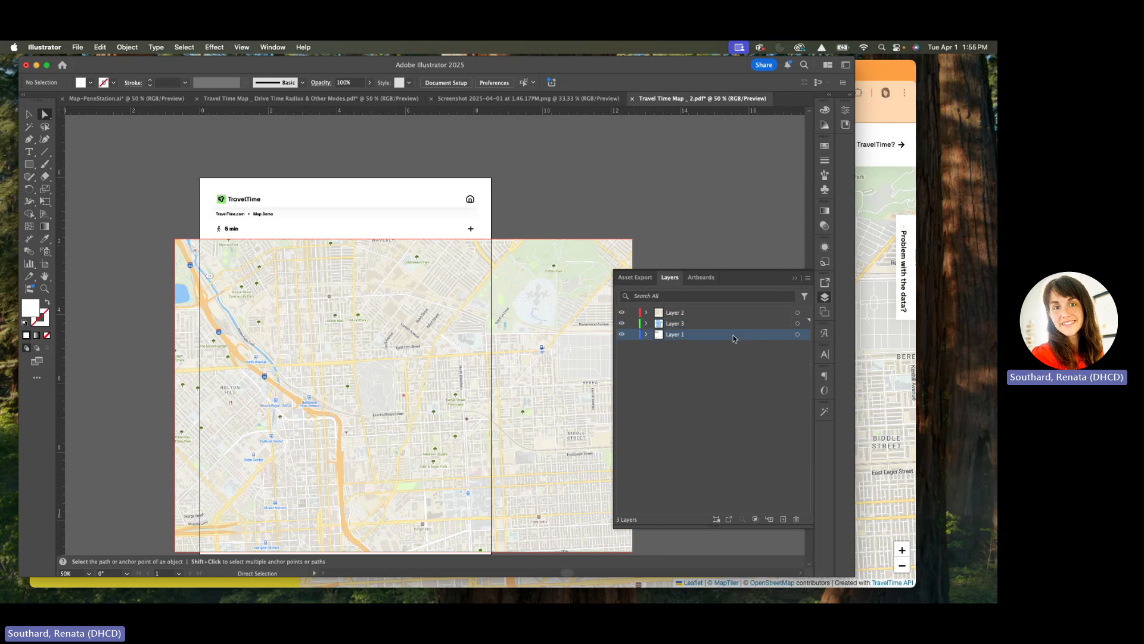
pyautogui.click(797, 520)
pyautogui.click(521, 337)
# Copy all the 5-minute map artwork and paste it onto a new layer in the 10-minute map document
pyautogui.press('super+minus')
pyautogui.press('super+a')
pyautogui.press('super+c')
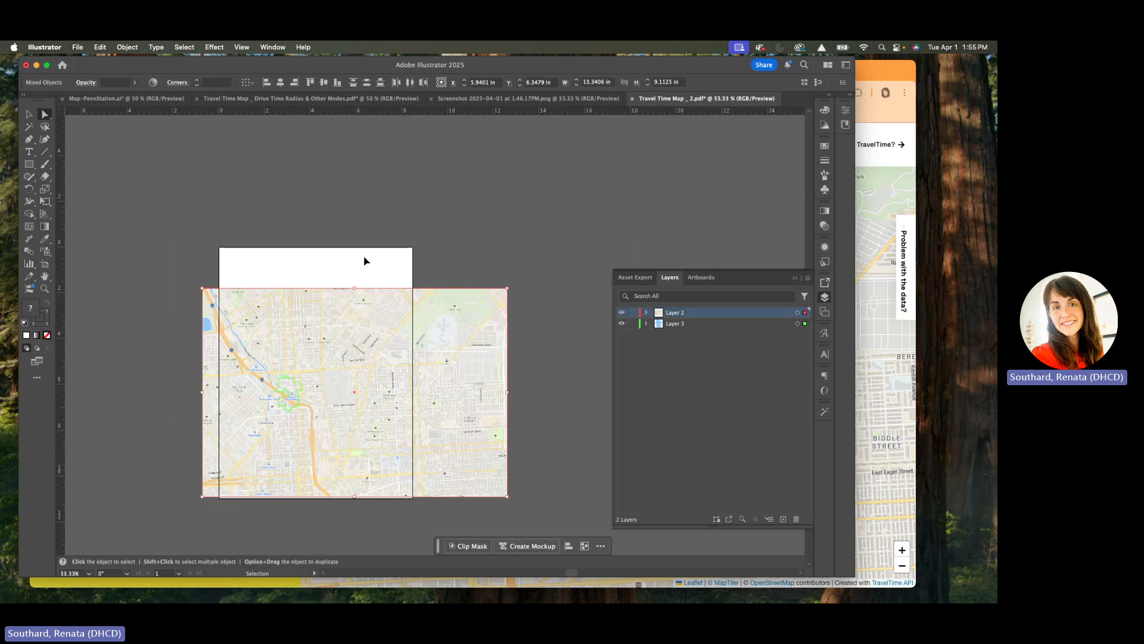
pyautogui.click(352, 98)
pyautogui.click(783, 519)
pyautogui.press('super+minus')
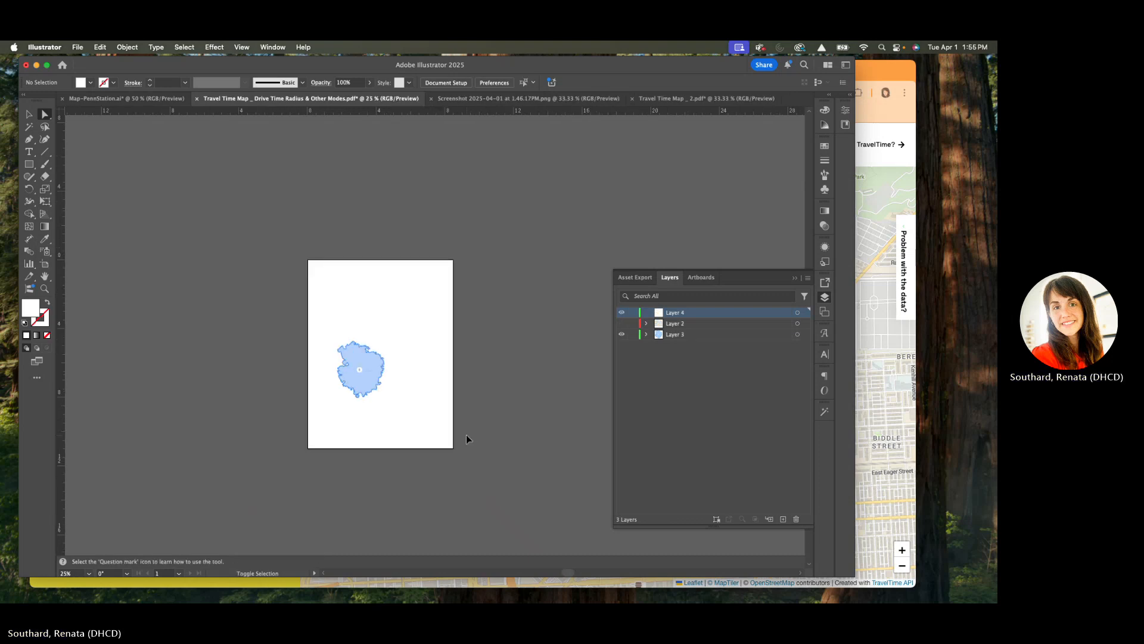
pyautogui.press('super+v')
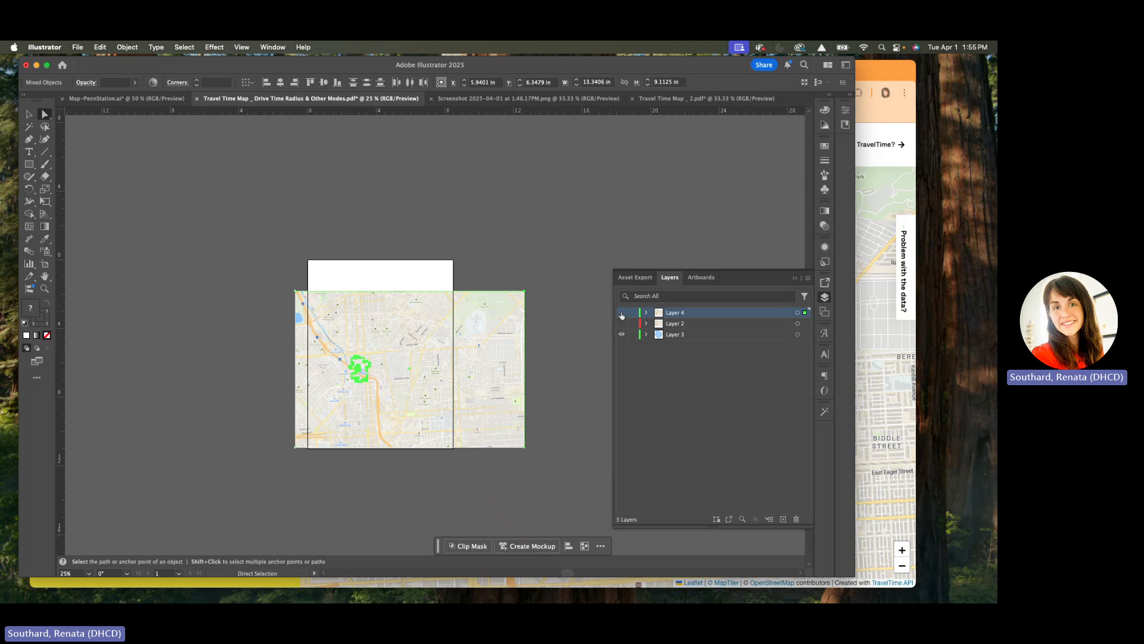
# Show the original street map on Layer 2 and hide the 10-minute walking area on Layer 3
pyautogui.click(621, 314)
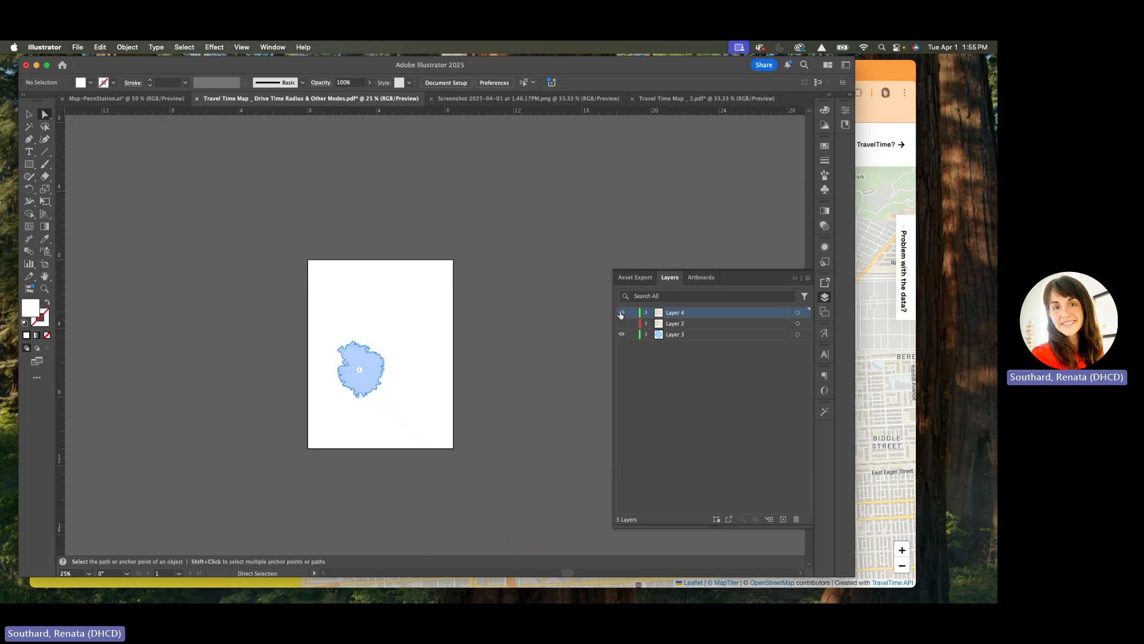
pyautogui.click(622, 313)
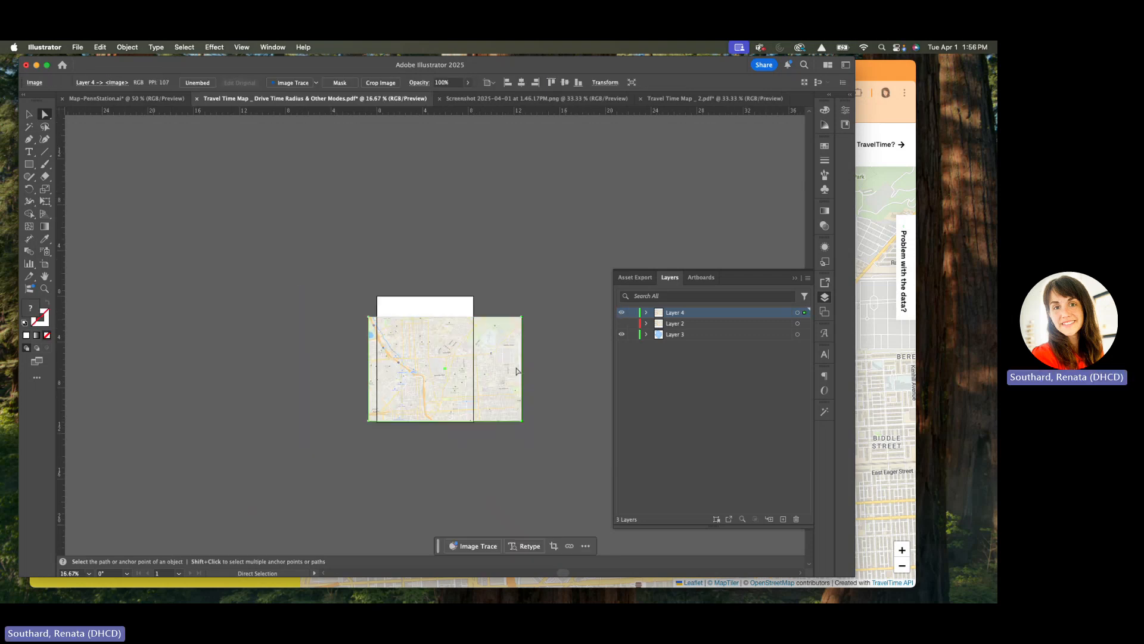
pyautogui.click(622, 324)
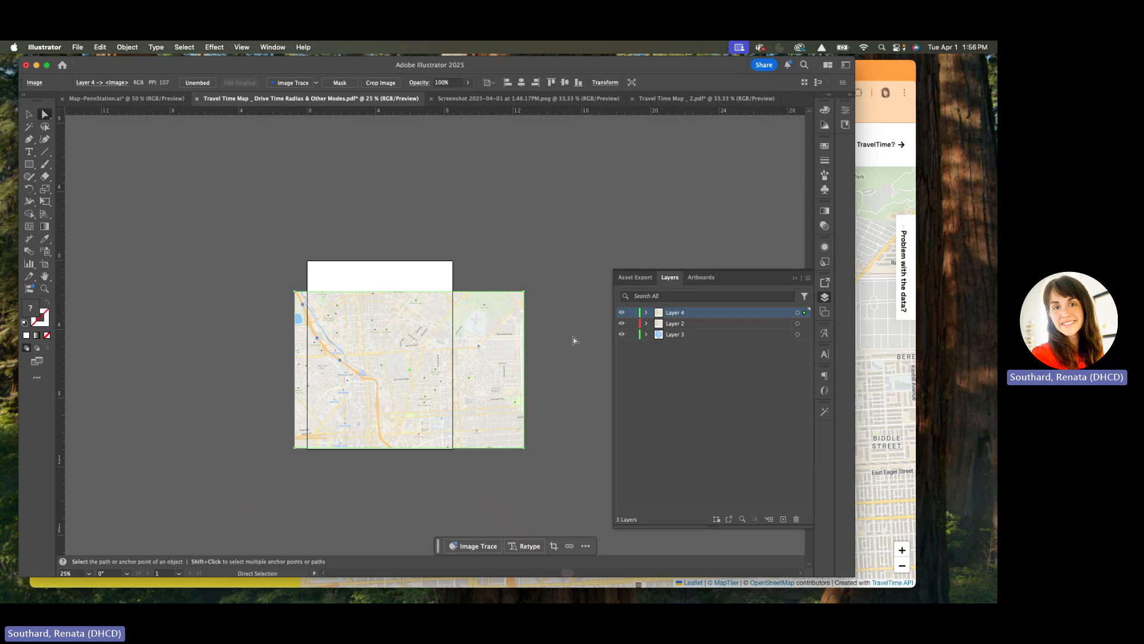
pyautogui.click(575, 339)
pyautogui.click(622, 334)
# Set the opacity of the pasted street map image on Layer 4 to 60%
pyautogui.click(511, 353)
pyautogui.scroll(3, 511, 353)
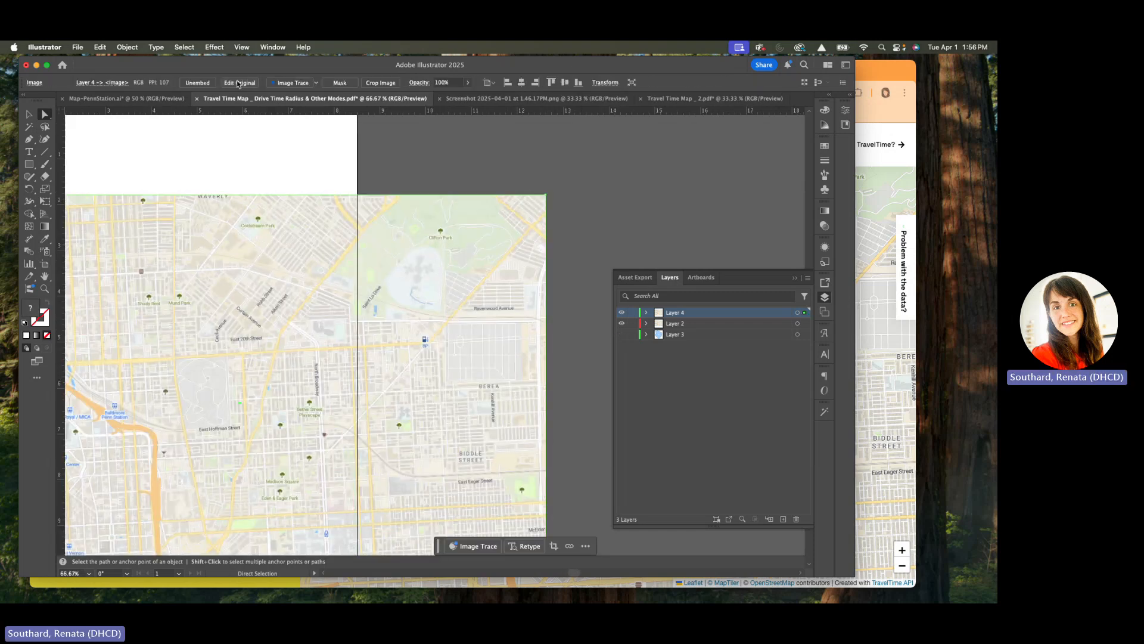
pyautogui.click(442, 83)
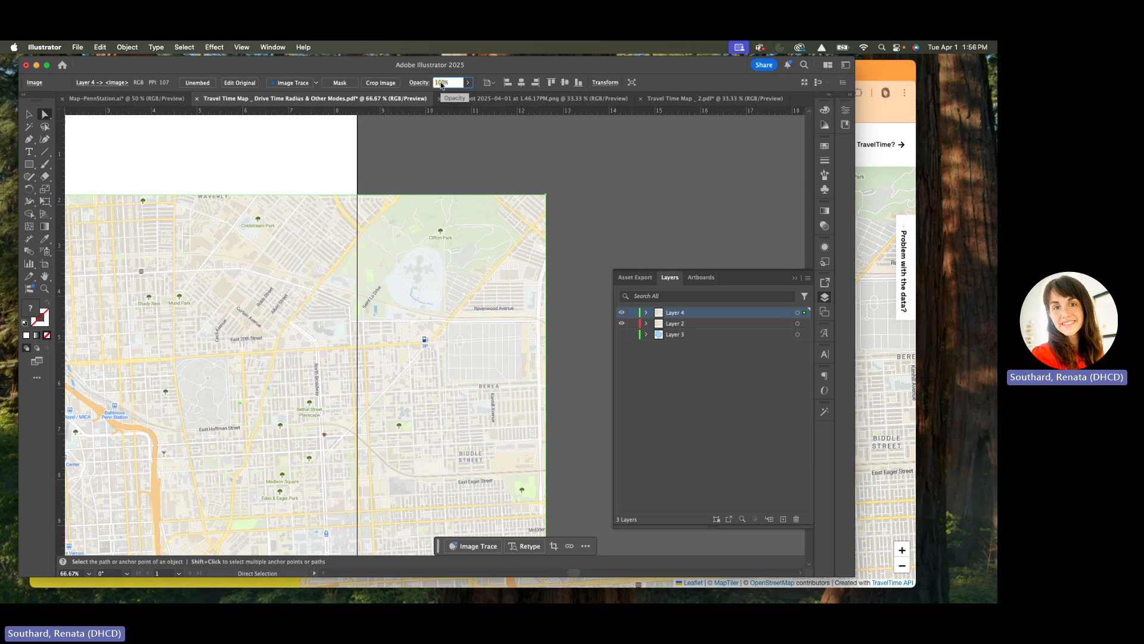
pyautogui.write('60')
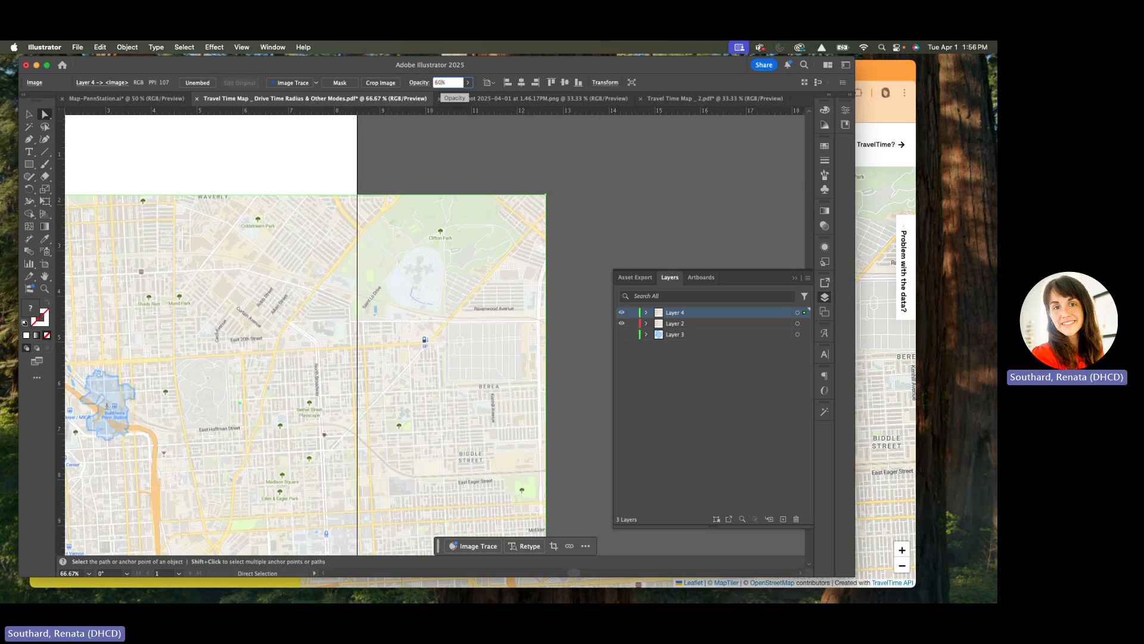
pyautogui.press('Return')
# Lock Layer 2 and nudge all of Layer 4's pasted artwork to align its streets with the map beneath
pyautogui.scroll(3, 231, 335)
pyautogui.scroll(-3, 244, 356)
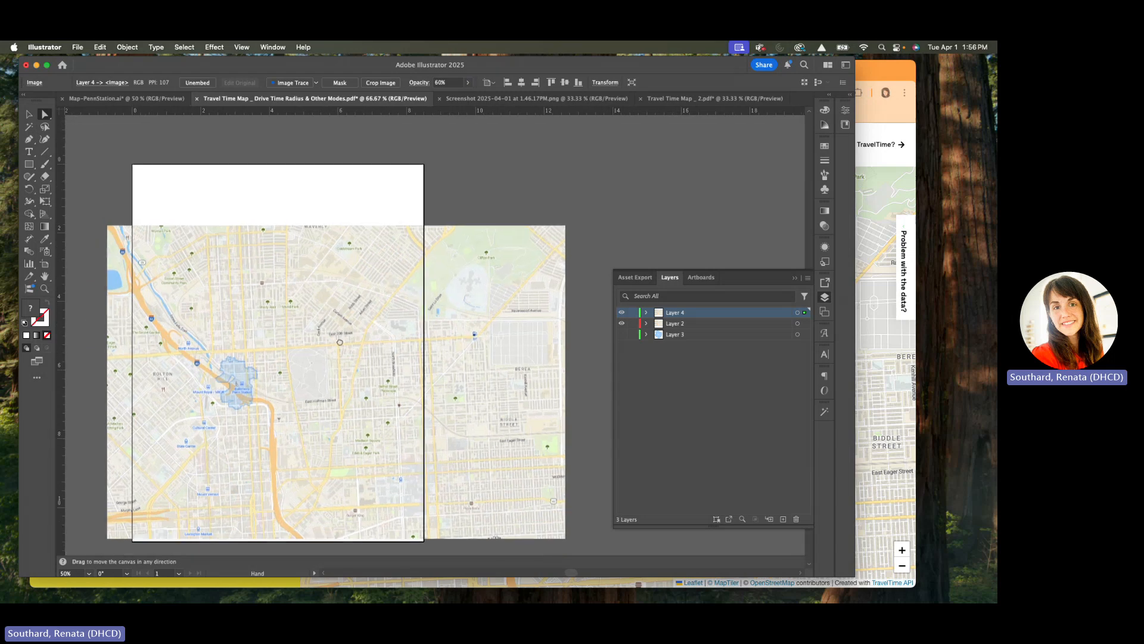
pyautogui.scroll(4, 233, 329)
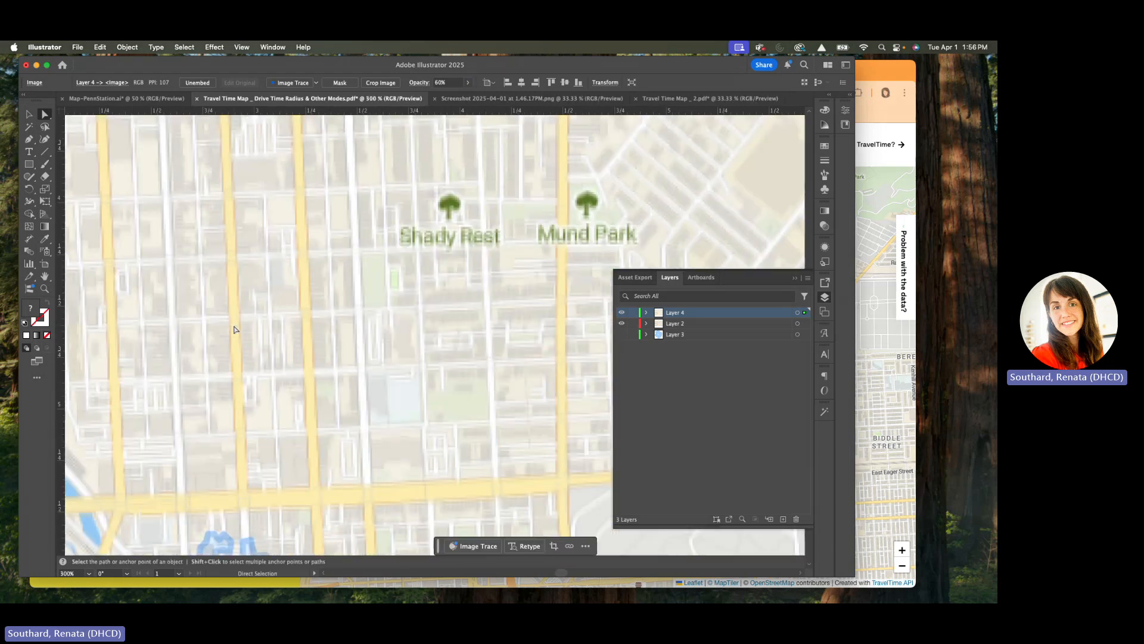
pyautogui.scroll(-5, 233, 329)
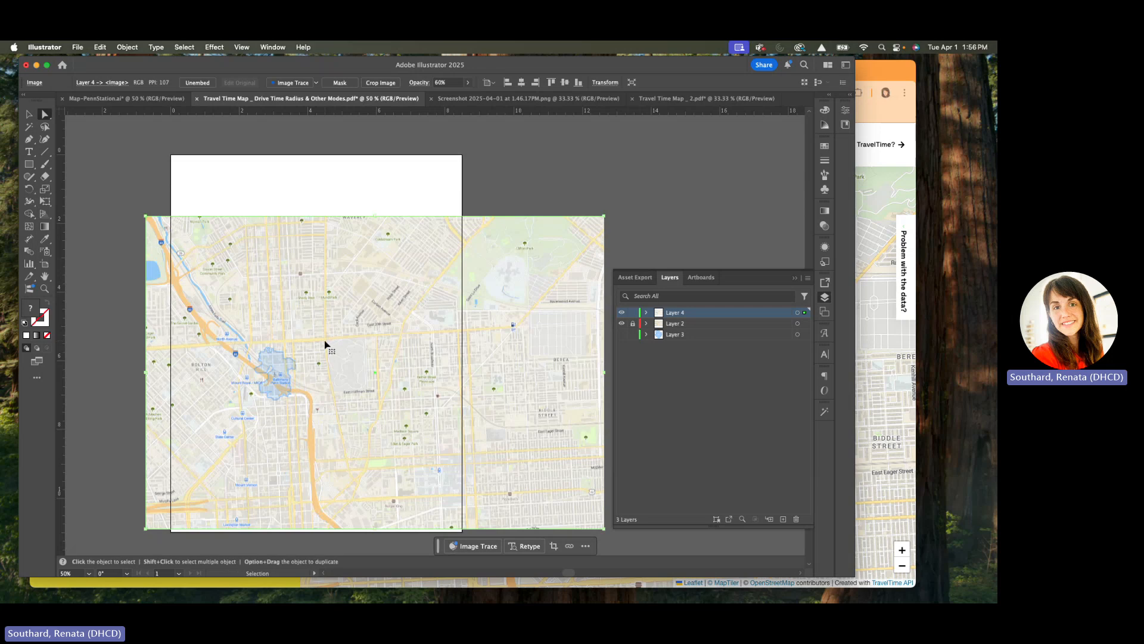
pyautogui.click(291, 386)
pyautogui.scroll(5, 301, 359)
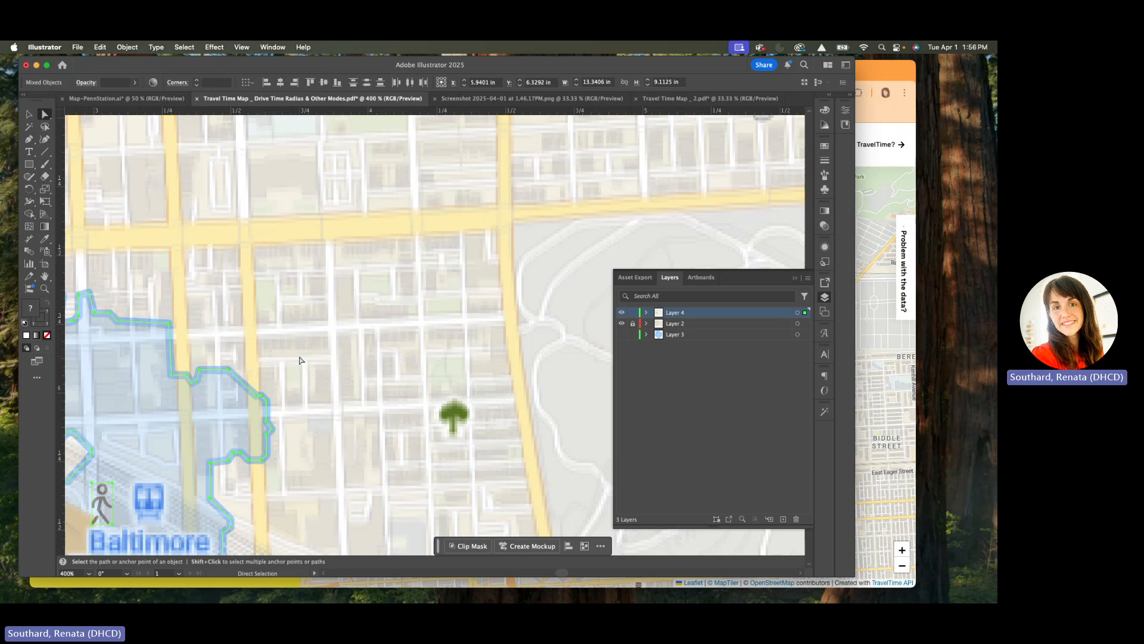
pyautogui.press('Right')
pyautogui.press('Right')
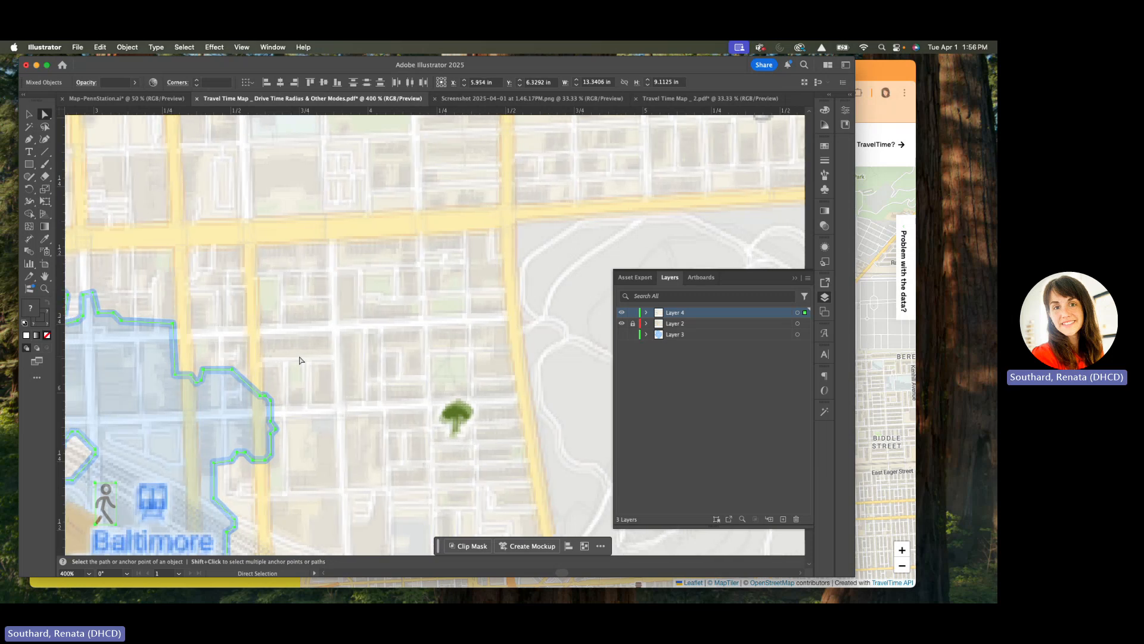
pyautogui.press('Left')
pyautogui.press('Up')
pyautogui.press('Down')
pyautogui.press('Down')
pyautogui.scroll(-5, 213, 428)
# Delete the semi-transparent street map image from Layer 4, keeping the 5-minute walking area and walking figure
pyautogui.click(517, 188)
pyautogui.hscroll(-3, 516, 188)
pyautogui.scroll(-1, 517, 188)
pyautogui.click(469, 320)
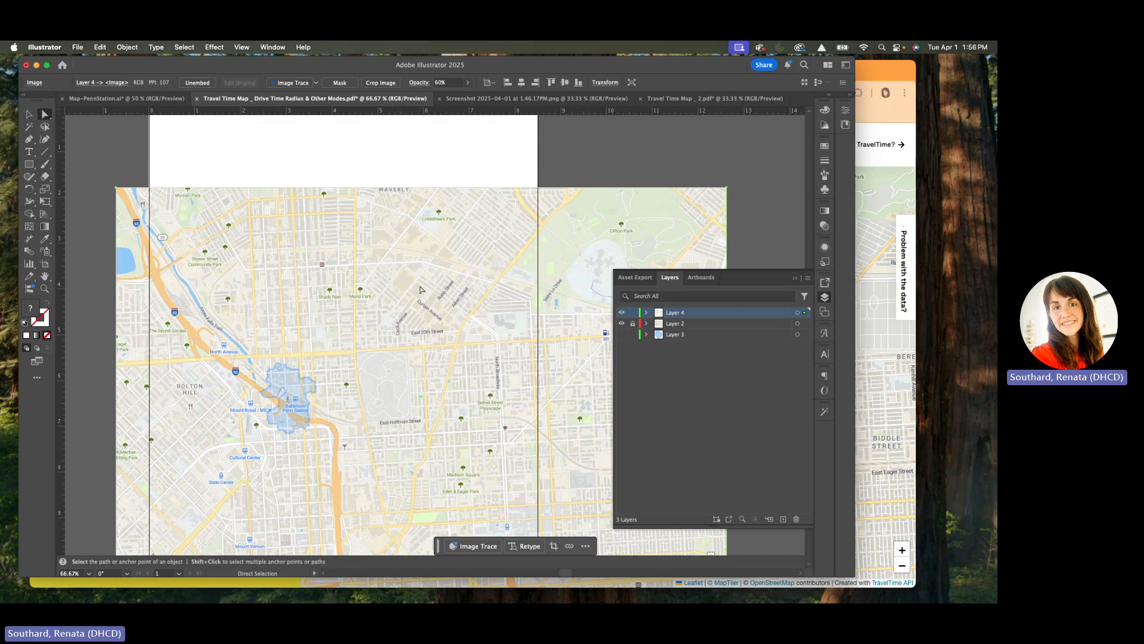
pyautogui.press('super+shift+a')
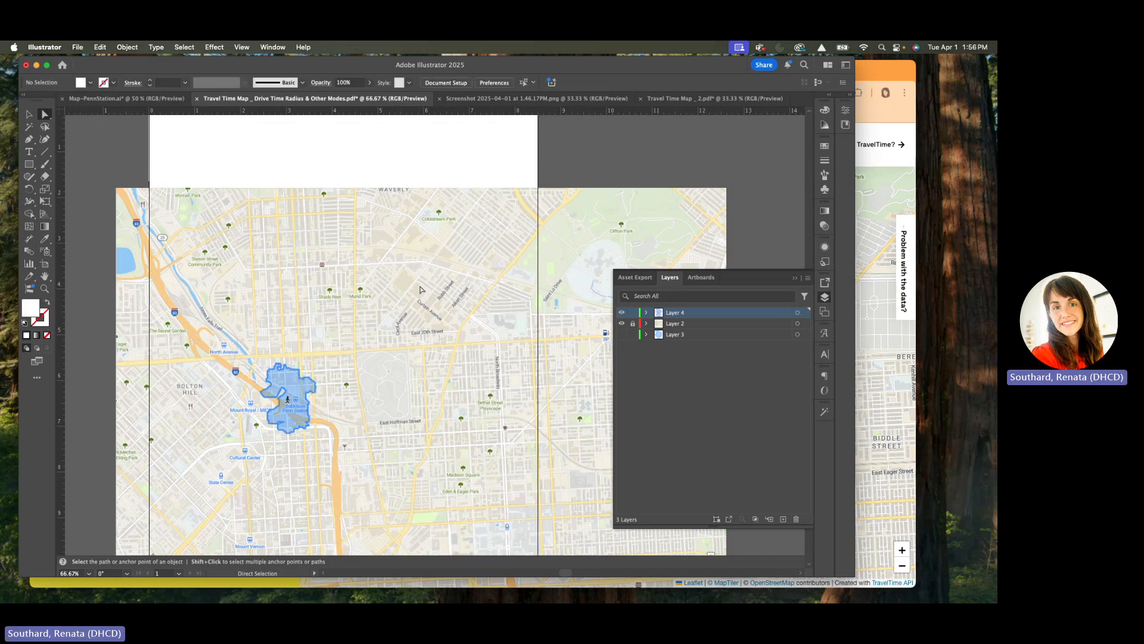
# Move the Layer 2 street map to the bottom of the layer stack and show the 10-minute walking area on Layer 3
pyautogui.moveTo(674, 323); pyautogui.dragTo(660, 333)
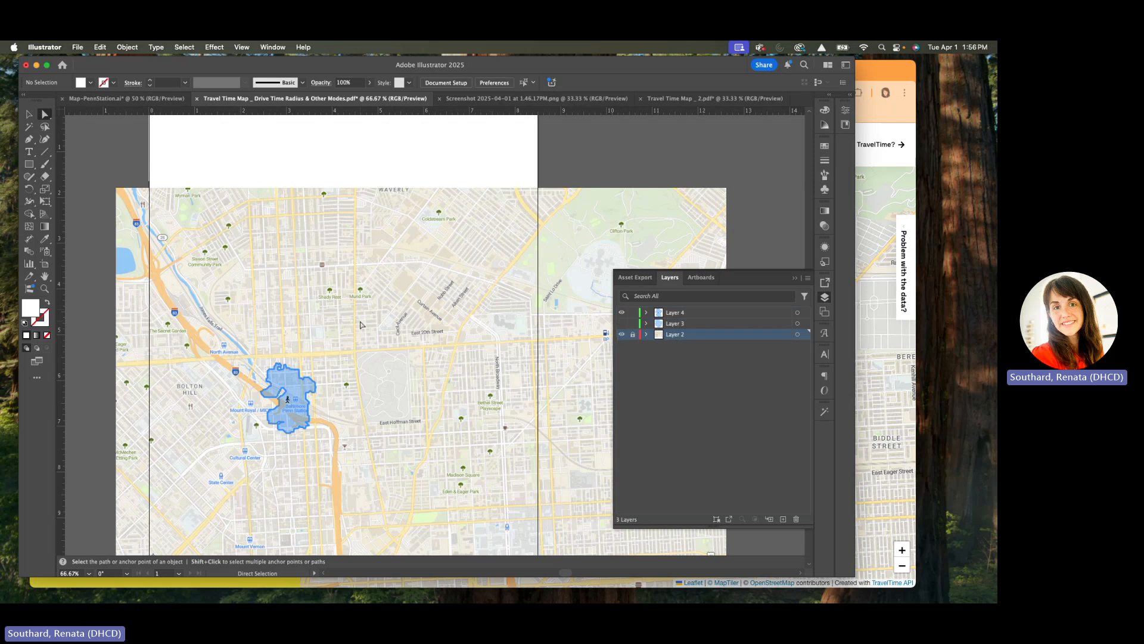
pyautogui.click(622, 334)
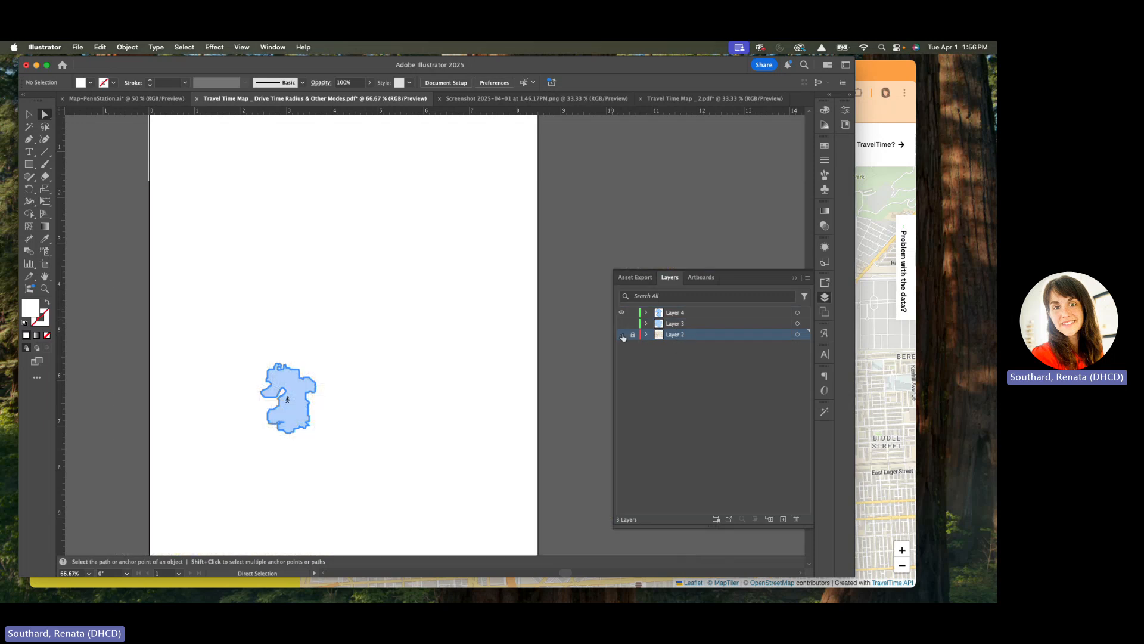
pyautogui.click(622, 334)
pyautogui.click(622, 323)
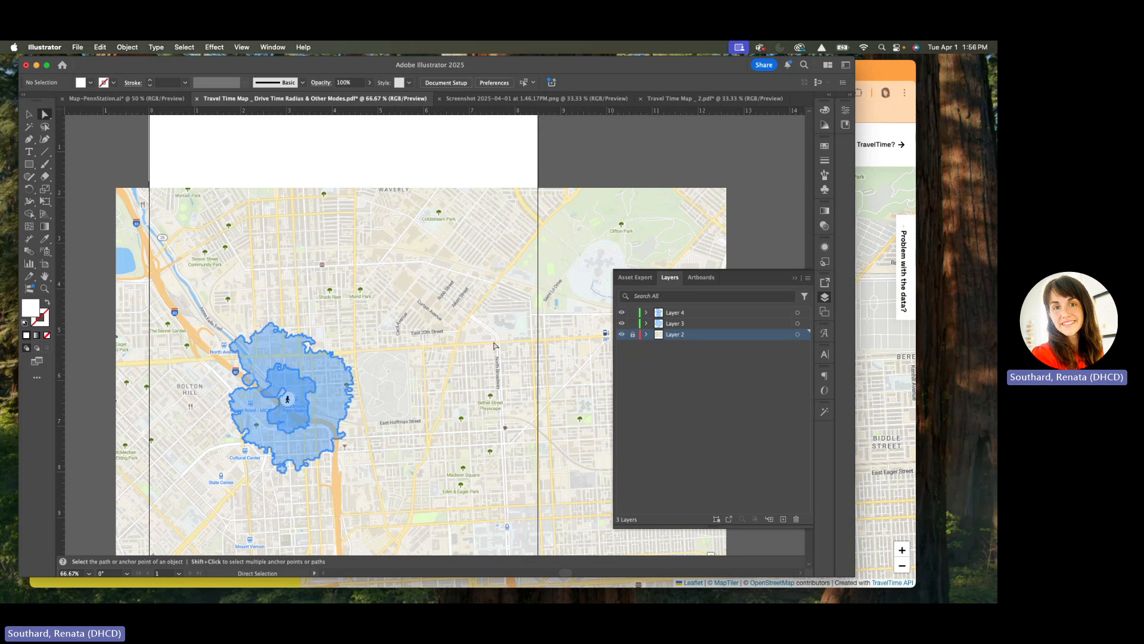
# Move Layer 4 directly below Layer 3 and rename it "10-Minute"
pyautogui.scroll(1, 339, 368)
pyautogui.scroll(-3, 338, 368)
pyautogui.moveTo(338, 368); pyautogui.dragTo(322, 273)
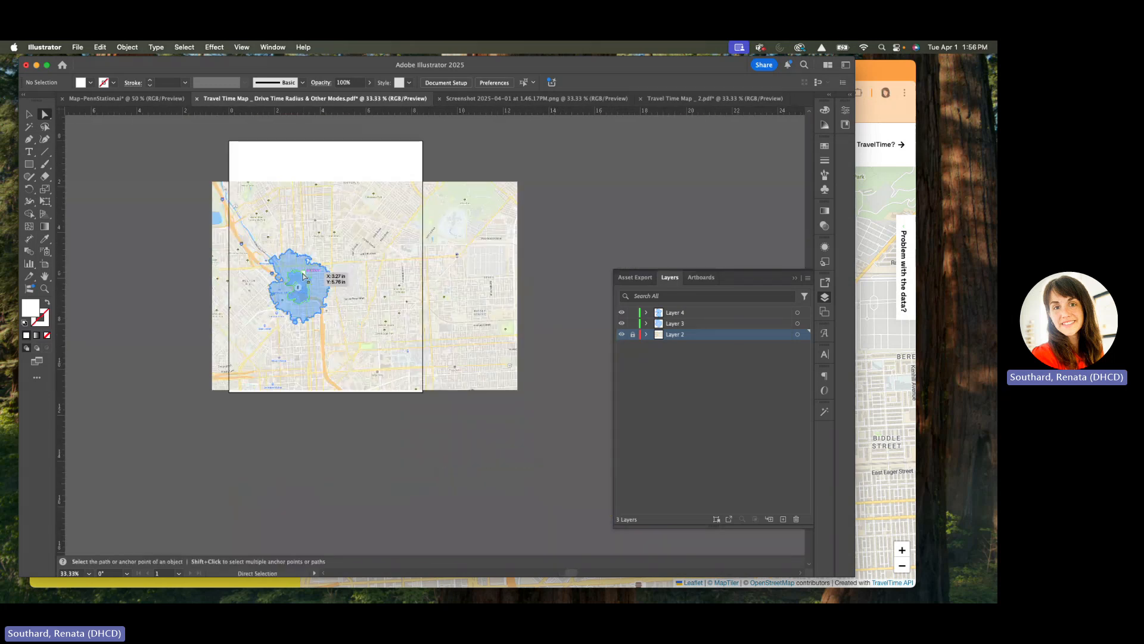
pyautogui.scroll(3, 310, 274)
pyautogui.moveTo(688, 315); pyautogui.dragTo(686, 326)
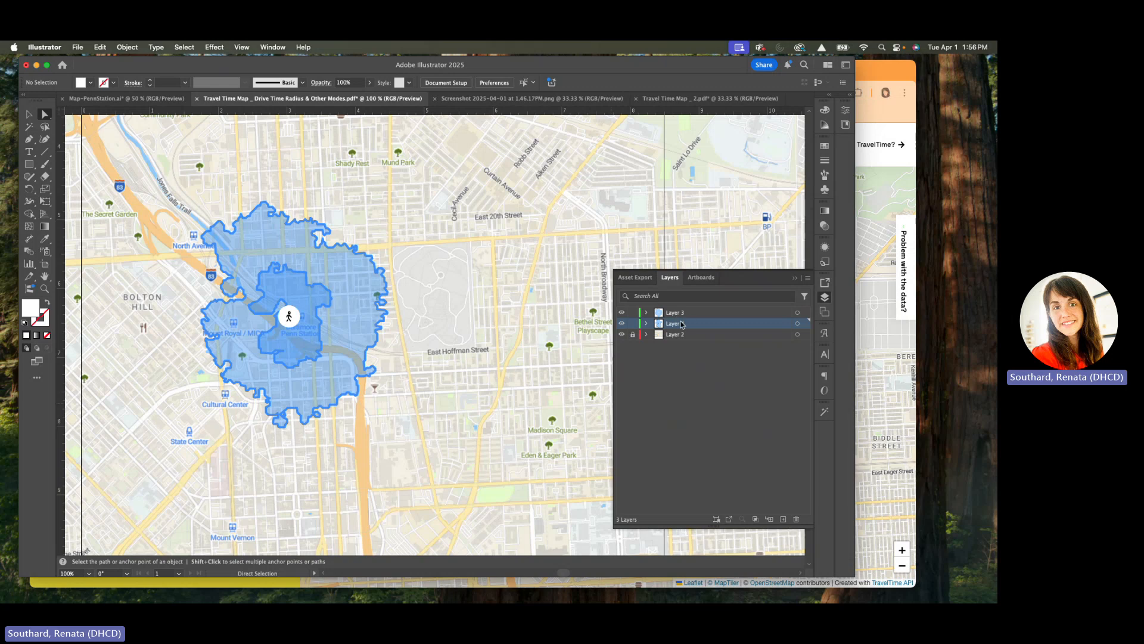
pyautogui.doubleClick(682, 325)
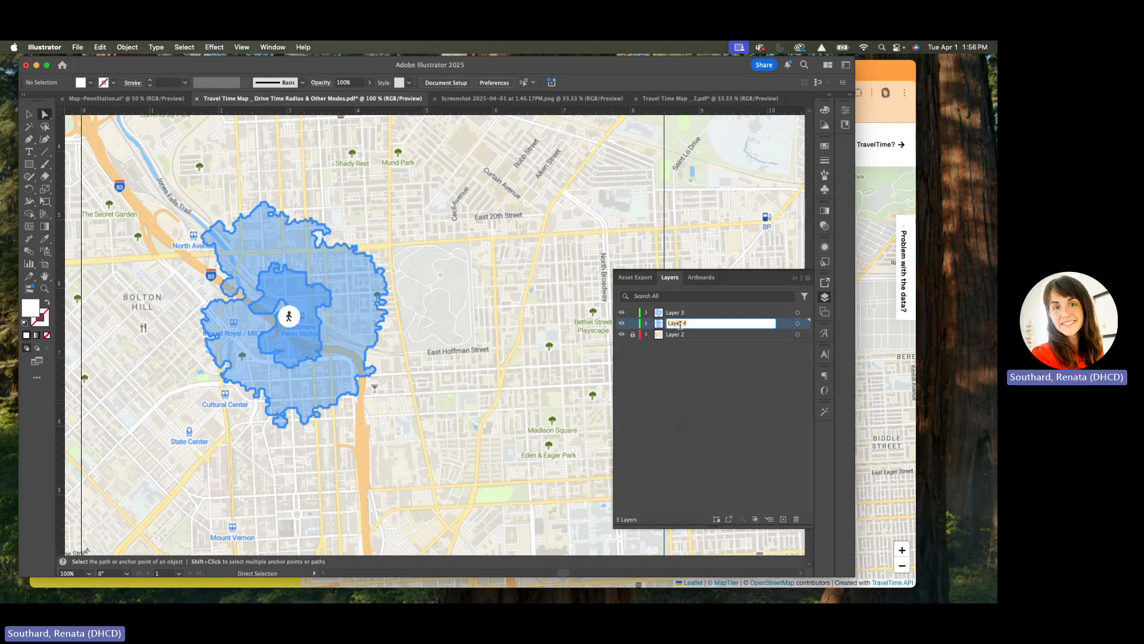
pyautogui.write('10-Minute')
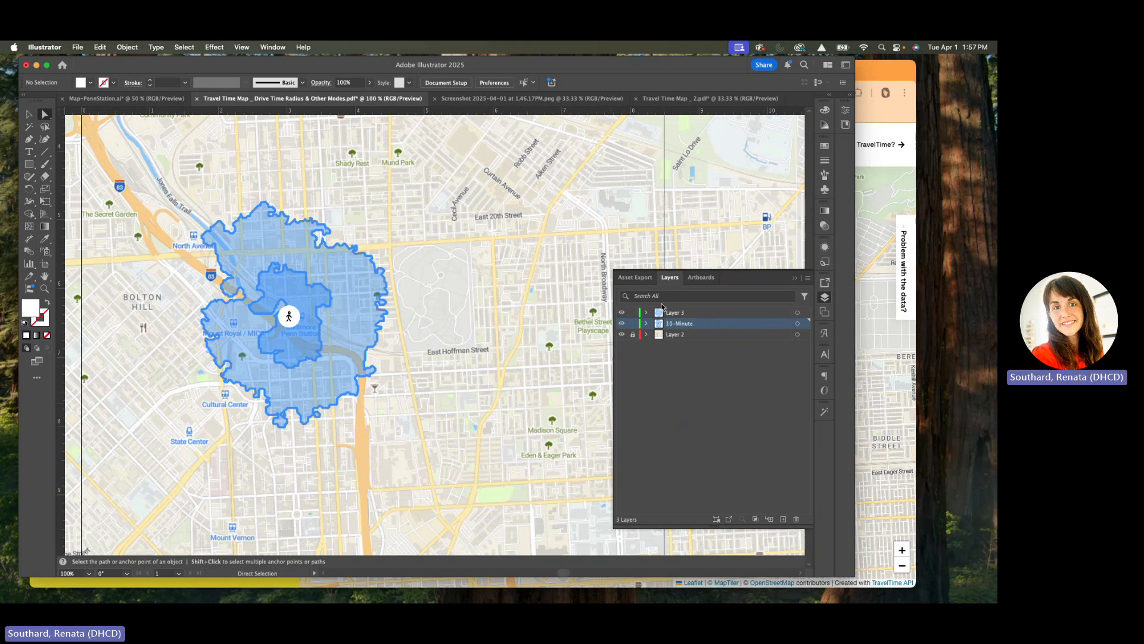